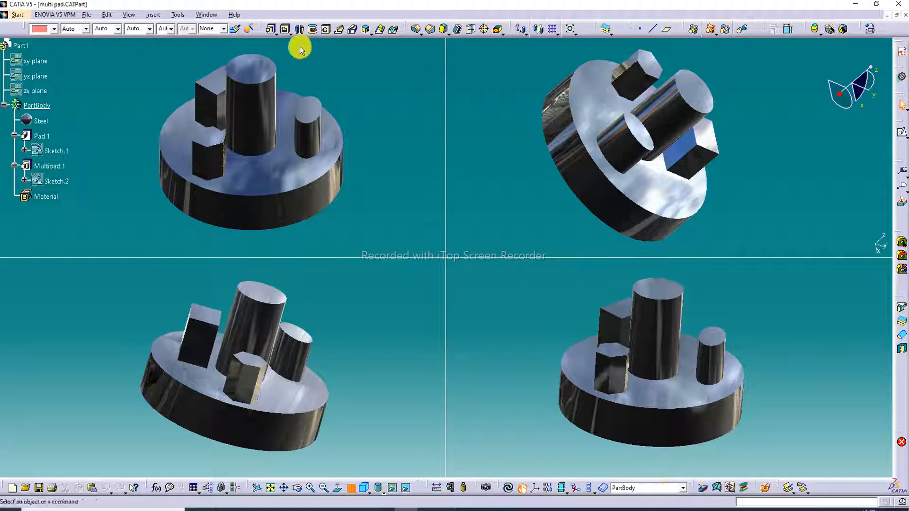
# Examine the finished multi-pad part in a single enlarged view, from isometric and several other angles.
pyautogui.click(350, 163)
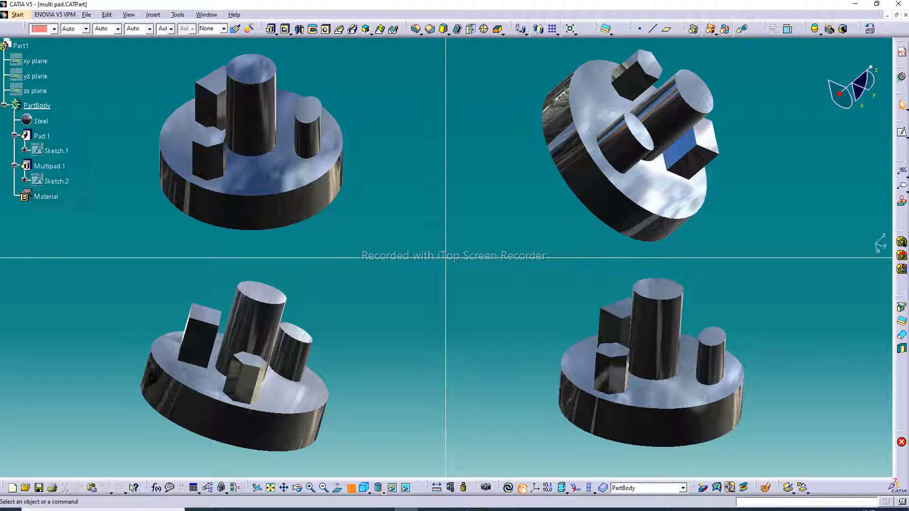
pyautogui.click(351, 488)
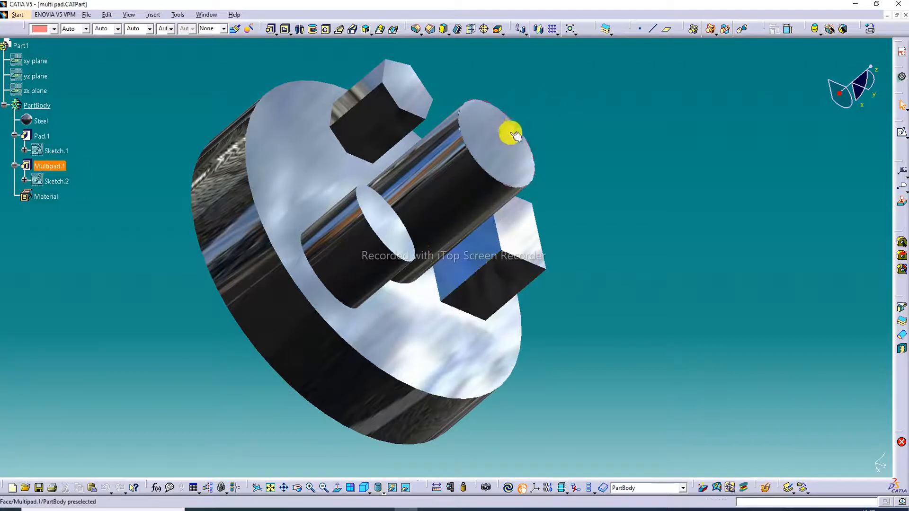
pyautogui.moveTo(511, 129); pyautogui.dragTo(512, 137, button='middle')
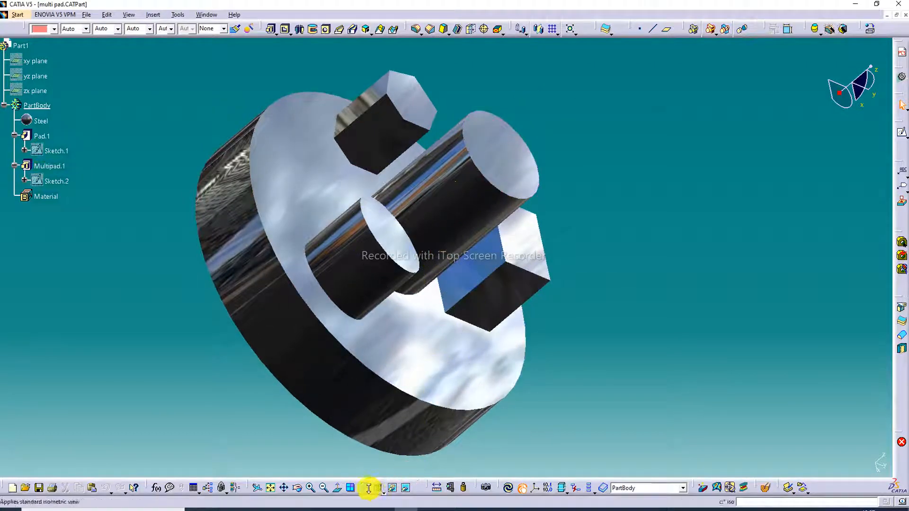
pyautogui.click(367, 482)
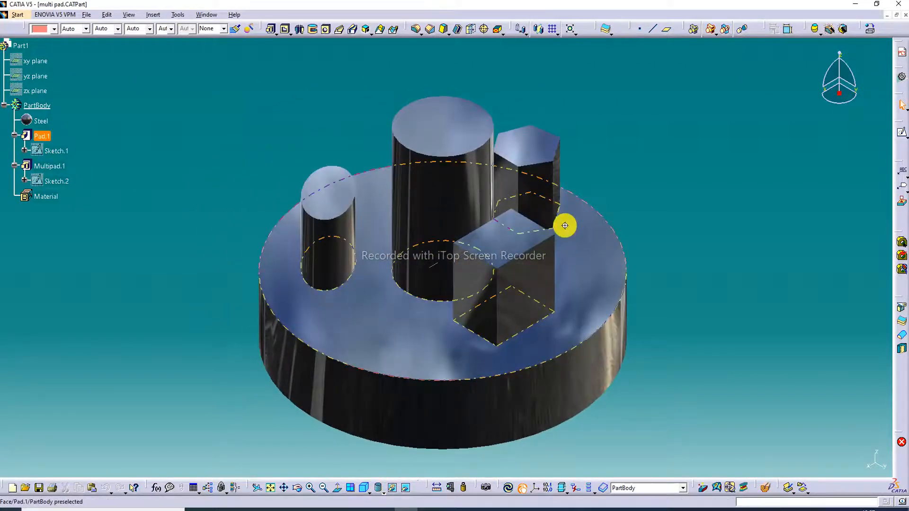
pyautogui.moveTo(564, 226); pyautogui.dragTo(526, 24, button='middle')
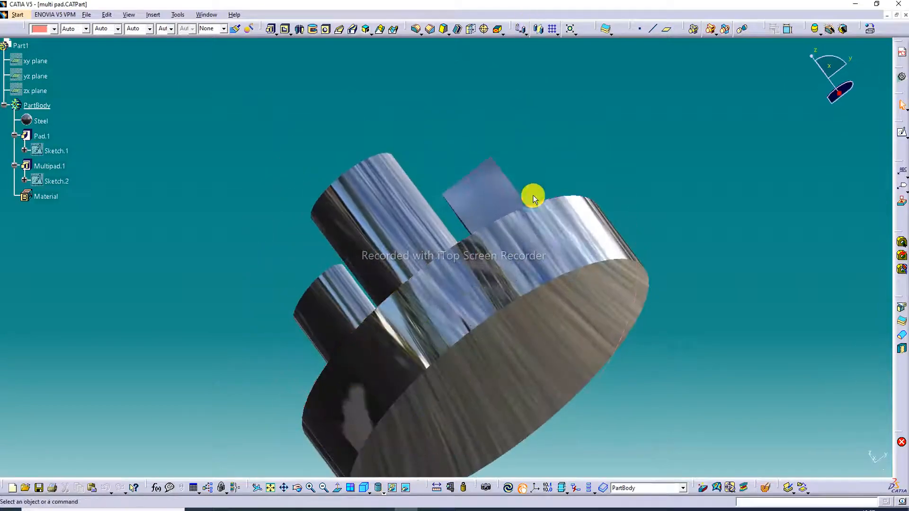
pyautogui.moveTo(520, 265); pyautogui.dragTo(615, 207, button='middle')
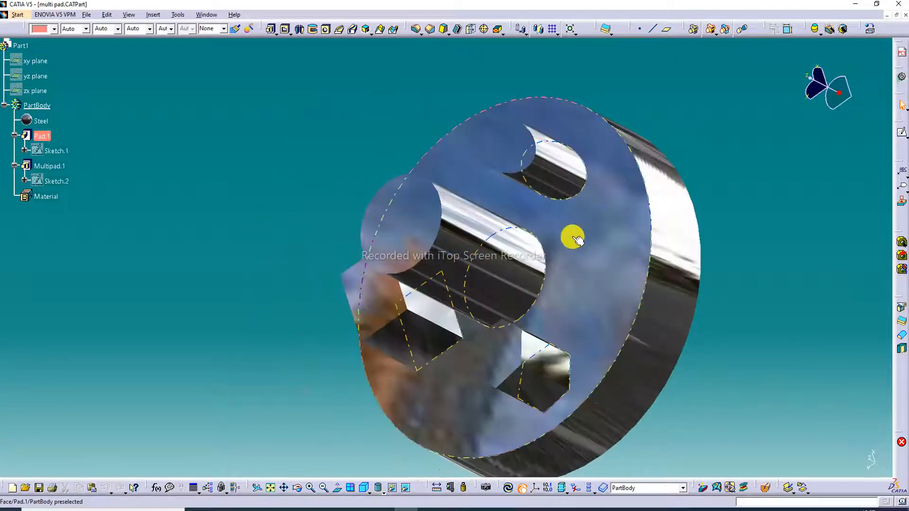
pyautogui.moveTo(575, 237); pyautogui.dragTo(746, 169, button='middle')
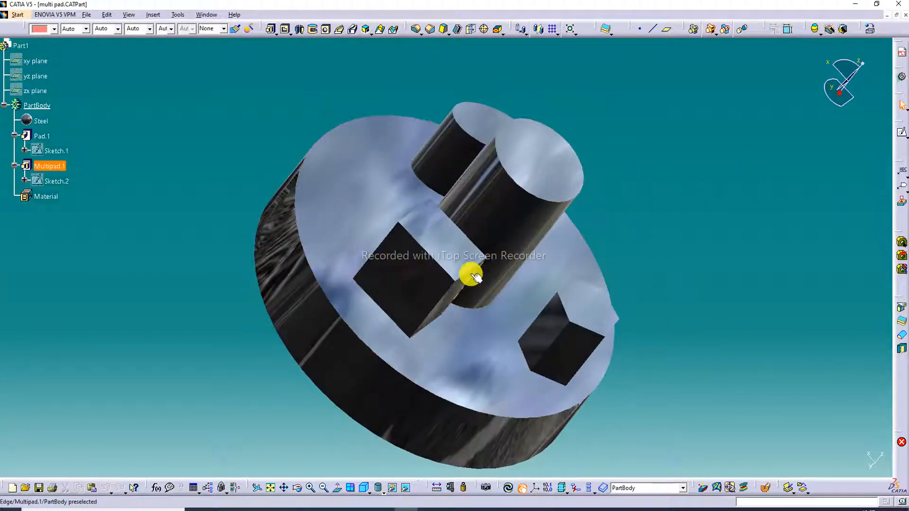
pyautogui.moveTo(471, 270); pyautogui.dragTo(521, 223, button='middle')
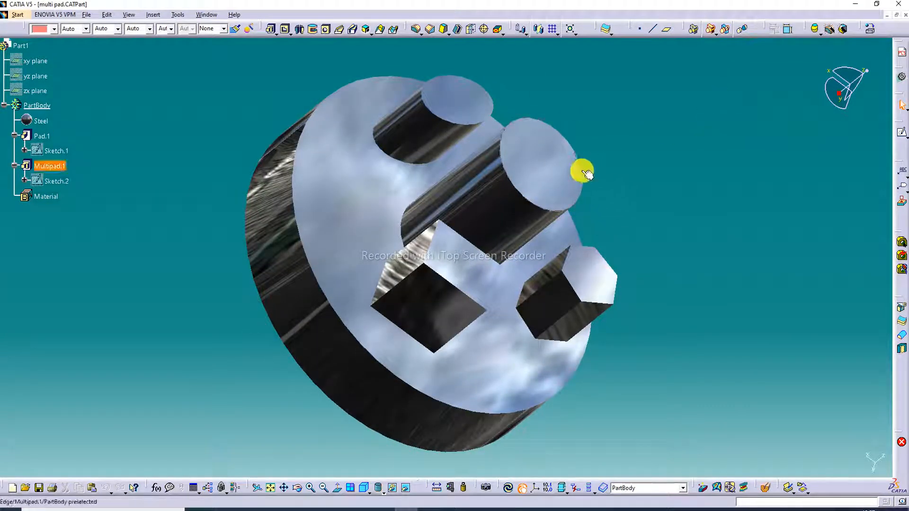
# Close the multi pad part and create a new part in the Part Design workbench.
pyautogui.click(905, 15)
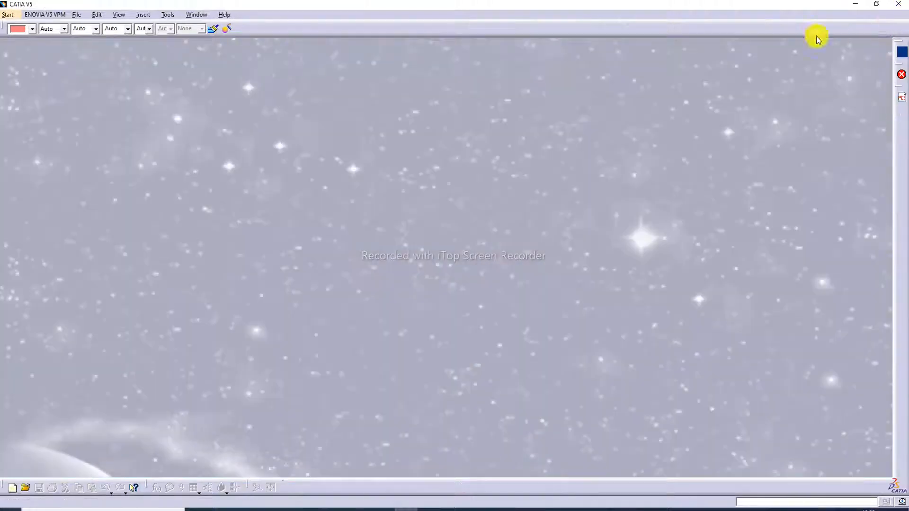
pyautogui.click(11, 15)
pyautogui.moveTo(95, 38)
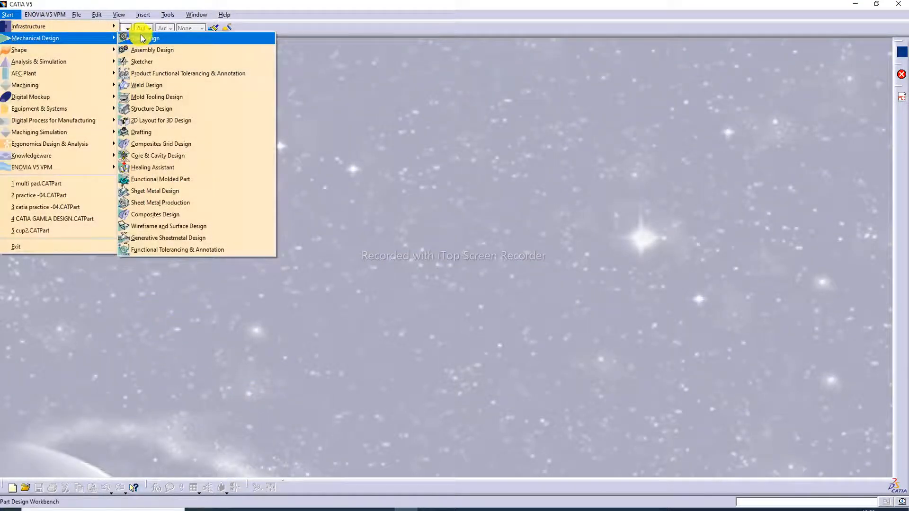
pyautogui.click(140, 37)
pyautogui.click(832, 463)
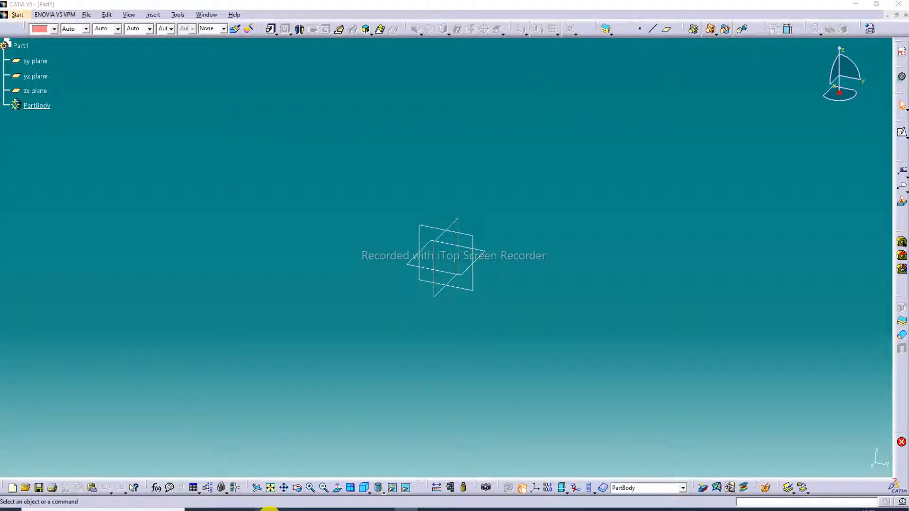
# Consult the practice drawing PDF and sketch a circle about 166 mm in diameter on the xy plane, centred at the origin.
pyautogui.click(267, 510)
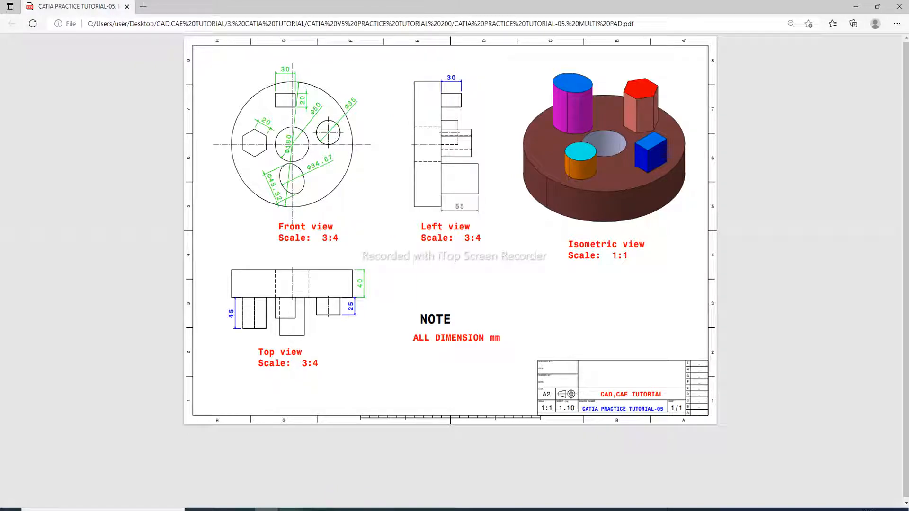
pyautogui.click(401, 510)
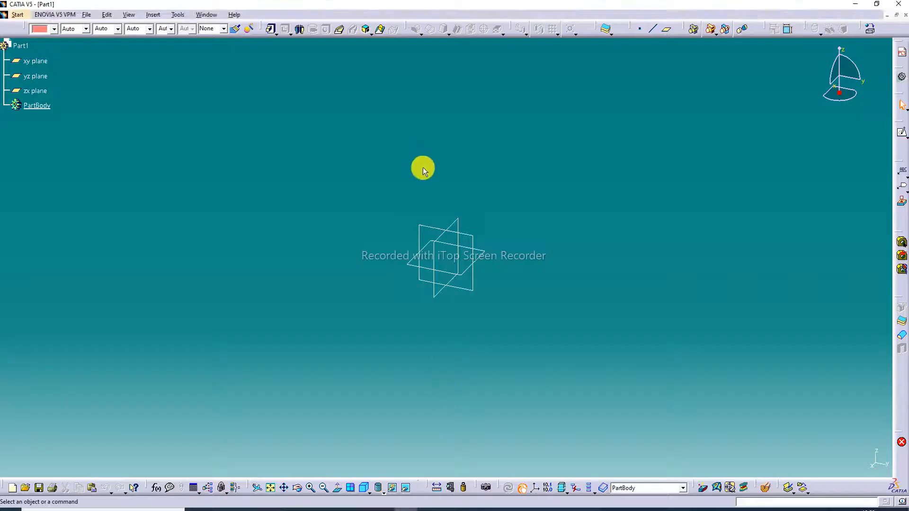
pyautogui.click(488, 248)
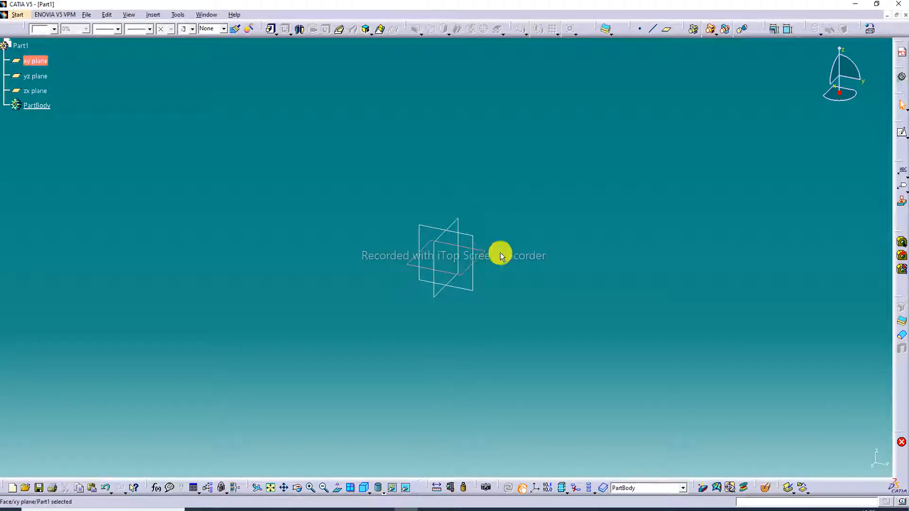
pyautogui.click(902, 133)
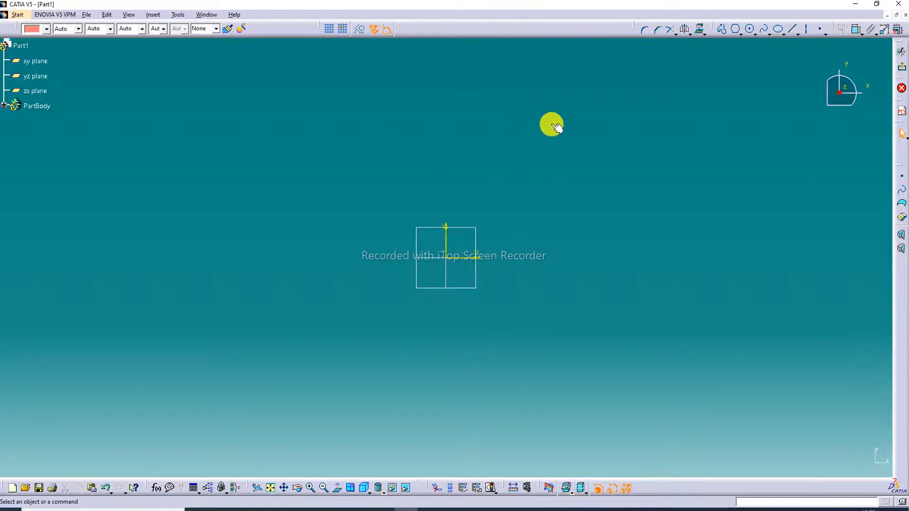
pyautogui.click(751, 29)
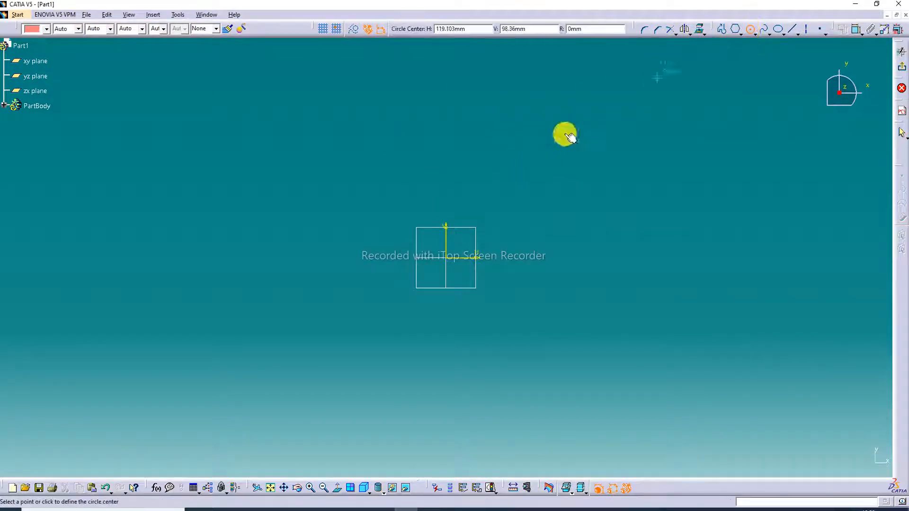
pyautogui.click(445, 257)
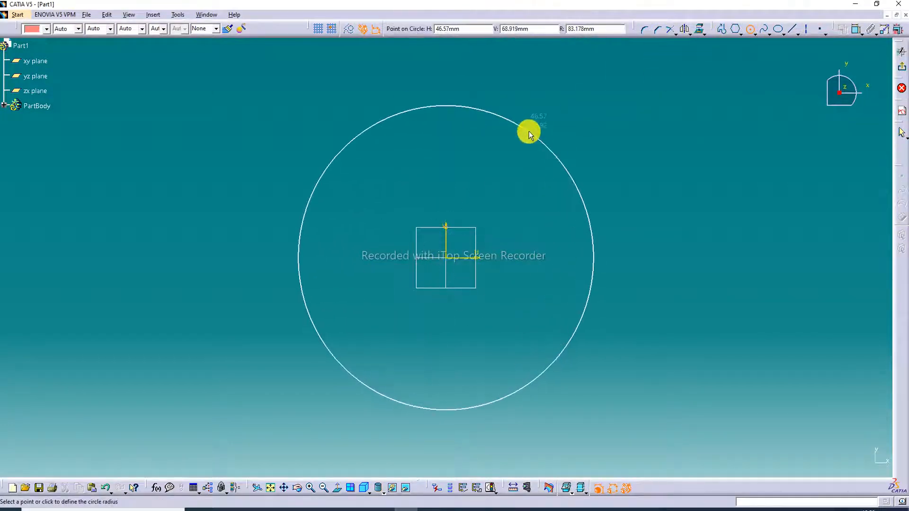
pyautogui.click(526, 133)
# Add a diameter constraint to the circle and set it to 180 mm.
pyautogui.click(857, 30)
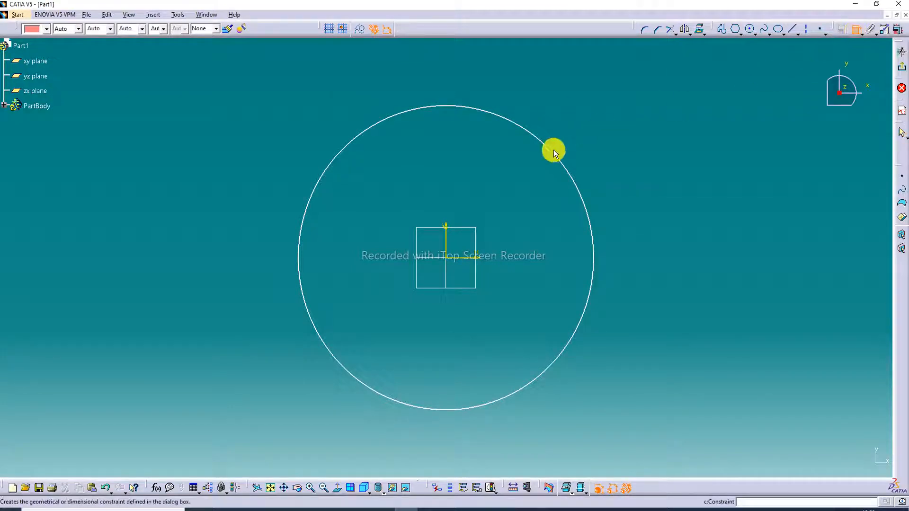
pyautogui.click(554, 155)
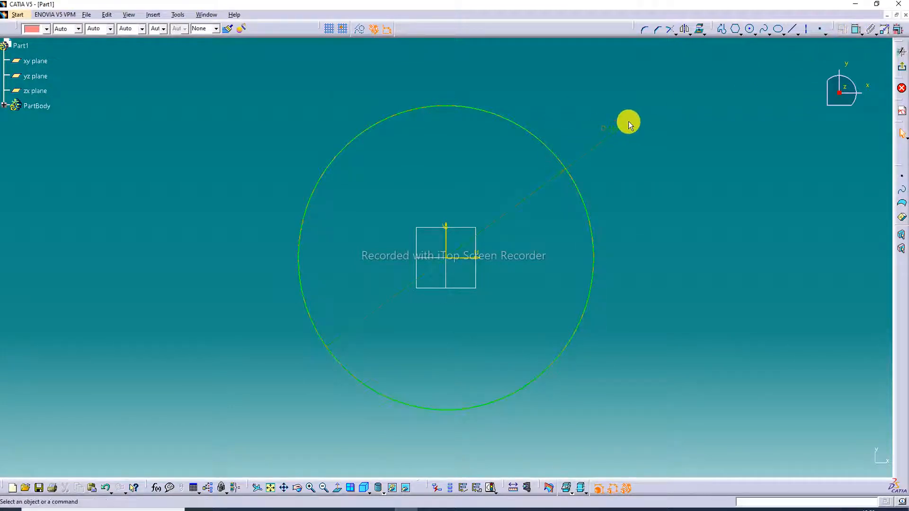
pyautogui.click(620, 128)
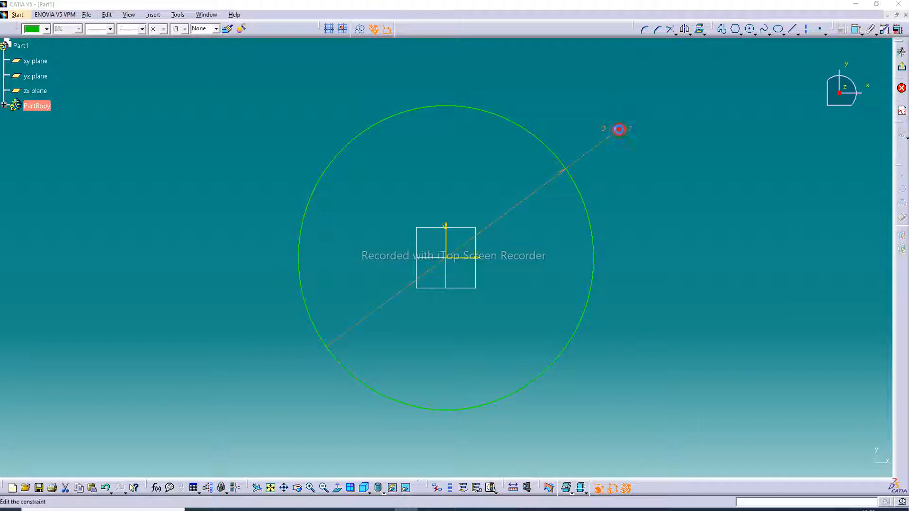
pyautogui.doubleClick(619, 131)
pyautogui.write('180')
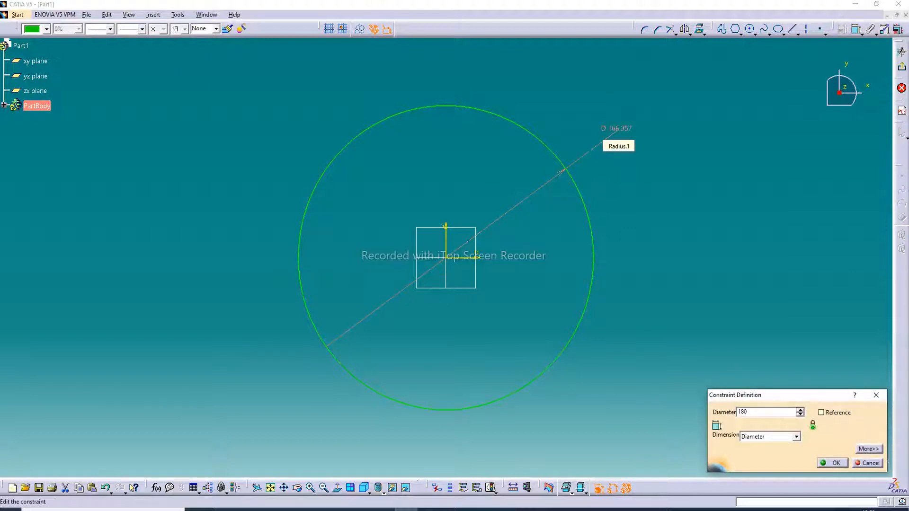
pyautogui.press('Return')
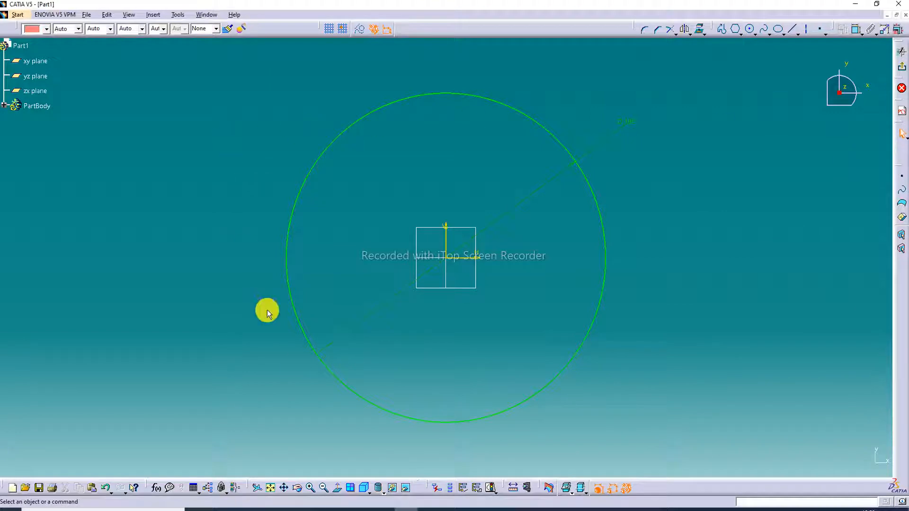
# Finish the circle sketch and extrude it into a 40 mm Pad.
pyautogui.click(380, 510)
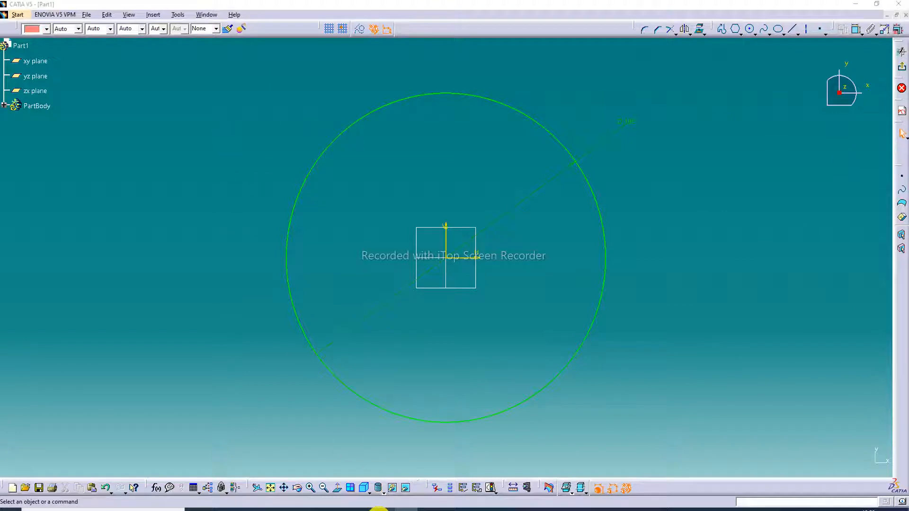
pyautogui.click(786, 496)
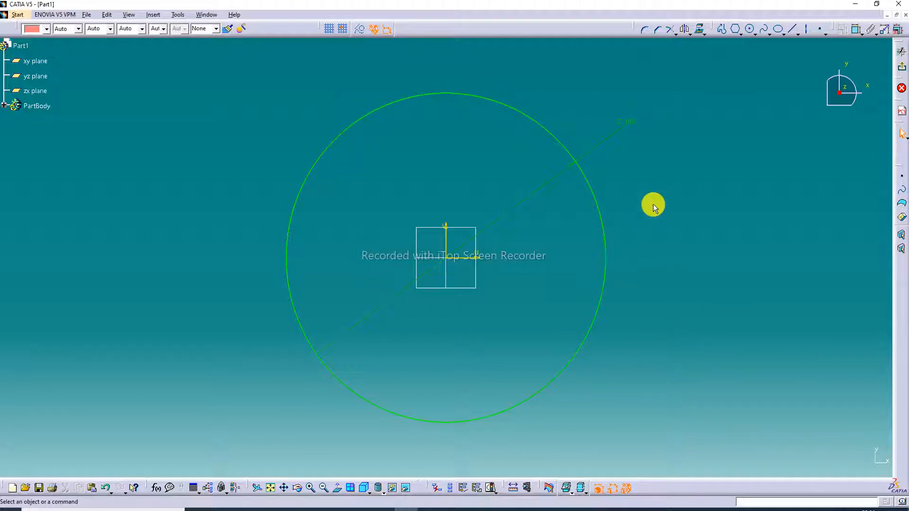
pyautogui.click(903, 70)
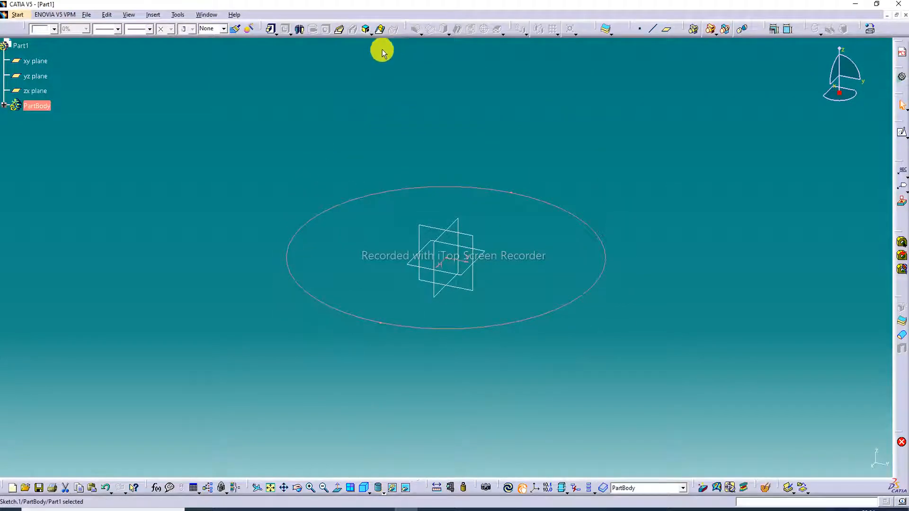
pyautogui.click(270, 30)
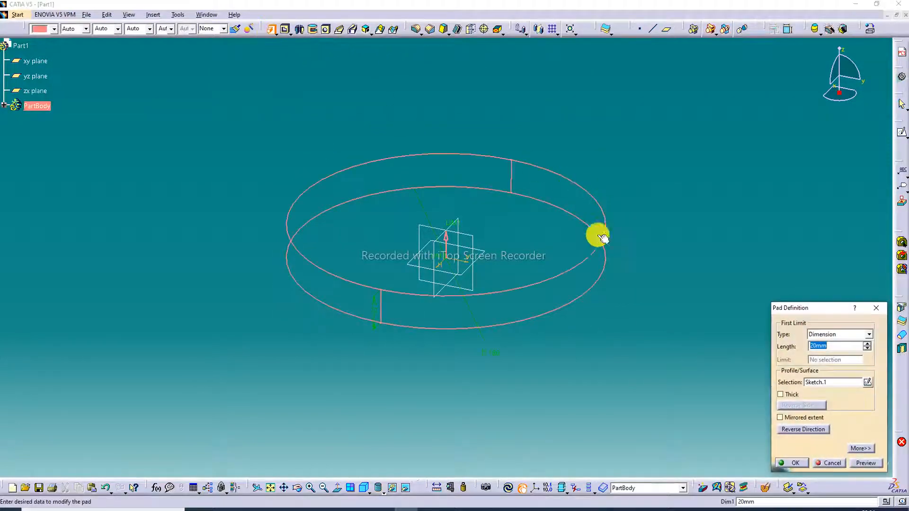
pyautogui.write('40')
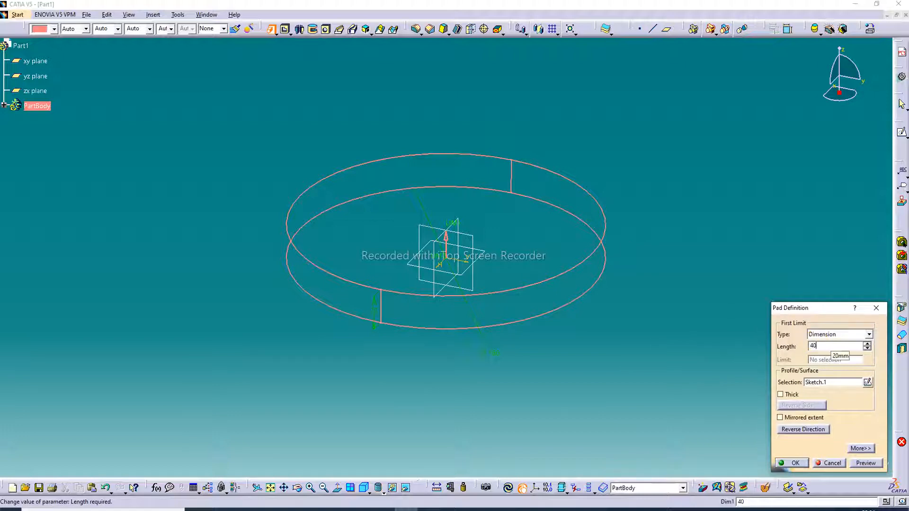
pyautogui.press('Return')
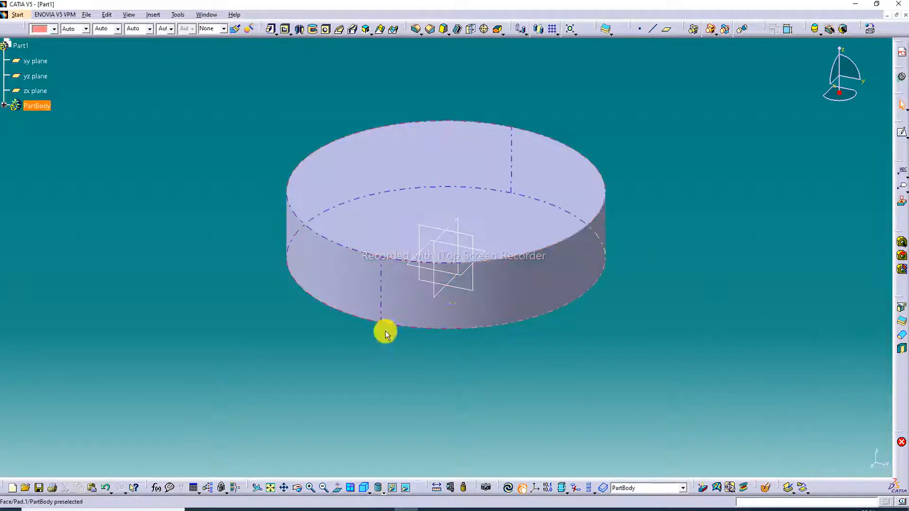
# Display the model as shading with edges and hide the yz, xy and zx reference planes.
pyautogui.click(382, 489)
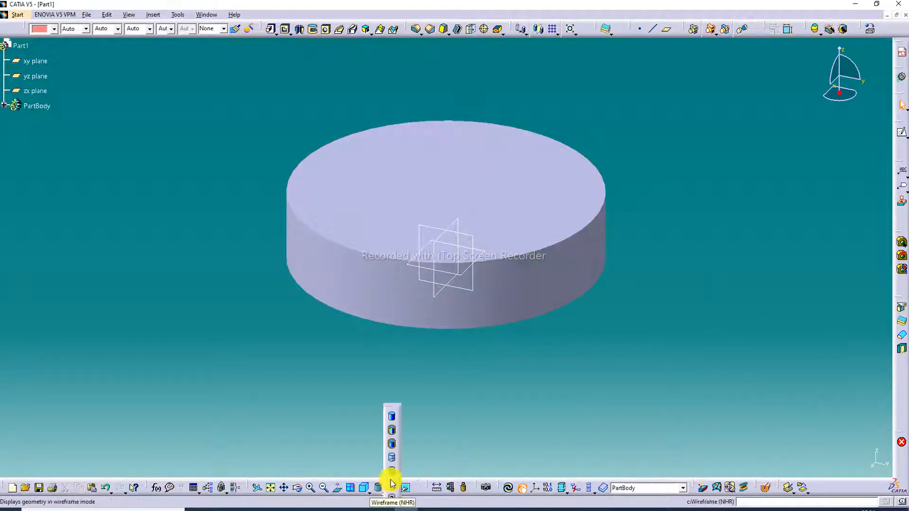
pyautogui.click(393, 431)
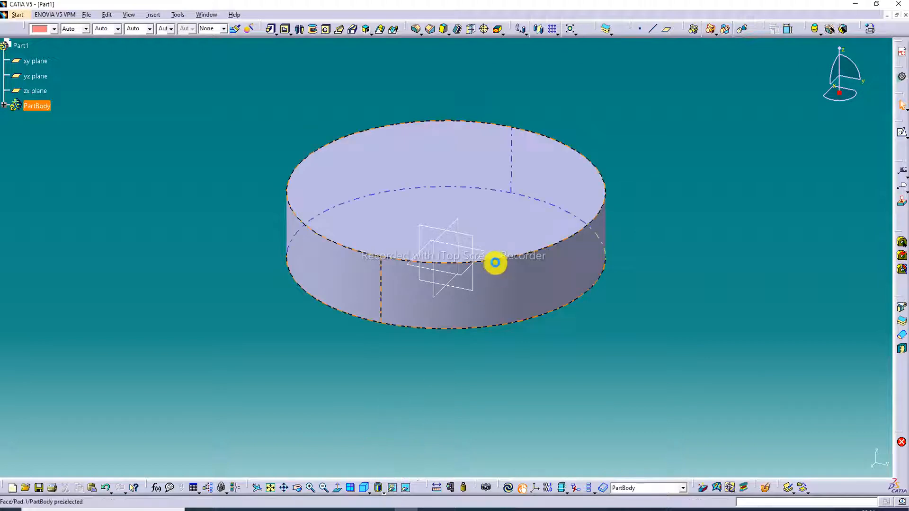
pyautogui.rightClick(473, 238)
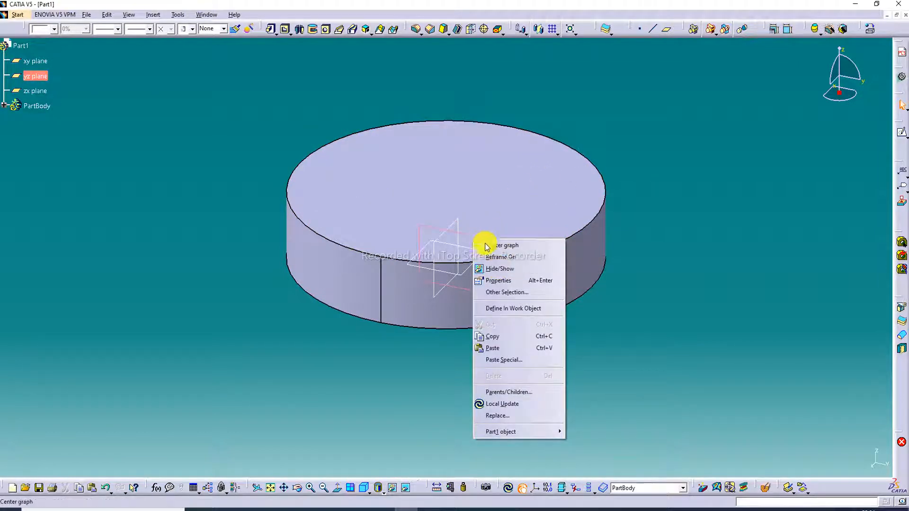
pyautogui.click(495, 269)
pyautogui.rightClick(467, 247)
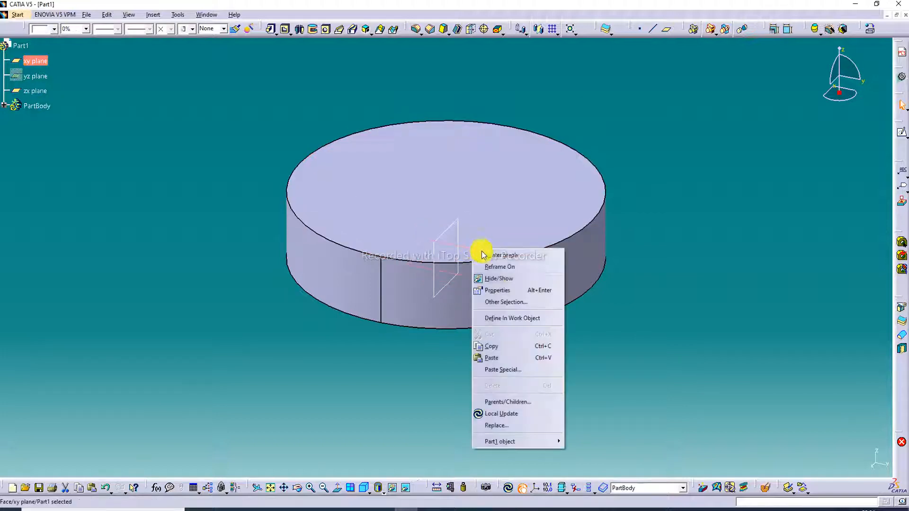
pyautogui.click(495, 278)
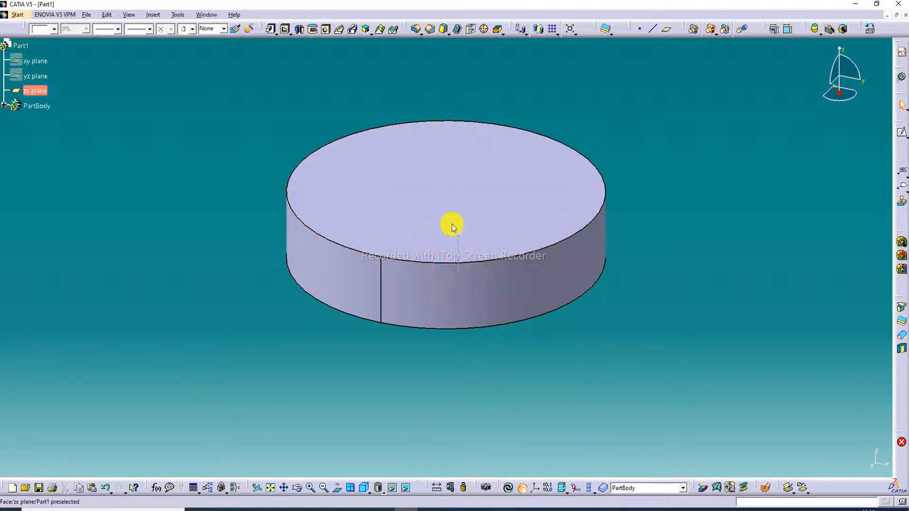
pyautogui.rightClick(453, 224)
pyautogui.click(485, 257)
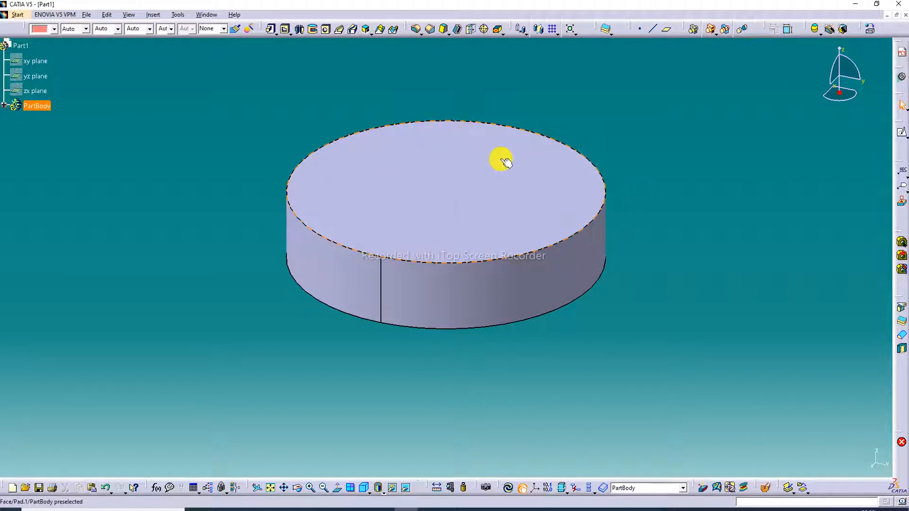
# Start a sketch on the disc's top face and draw a circle about 39 mm in diameter centred at the origin.
pyautogui.click(484, 183)
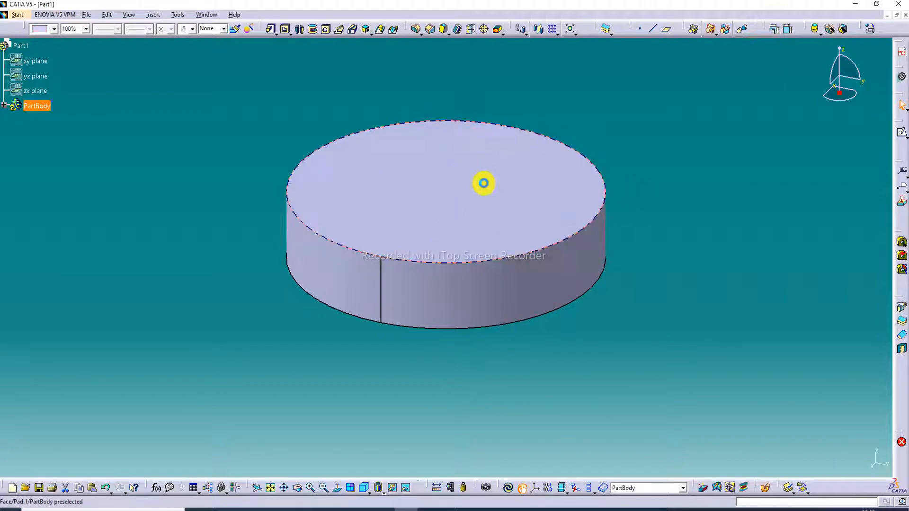
pyautogui.click(902, 137)
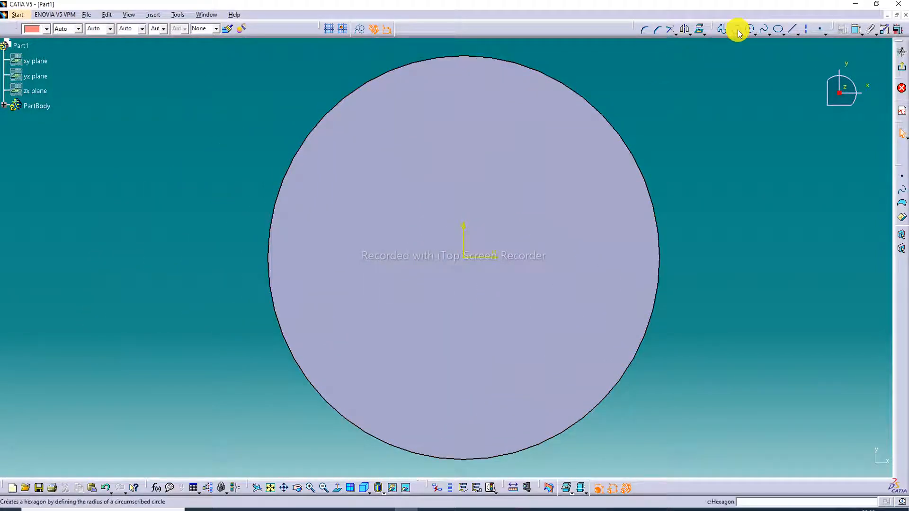
pyautogui.click(753, 31)
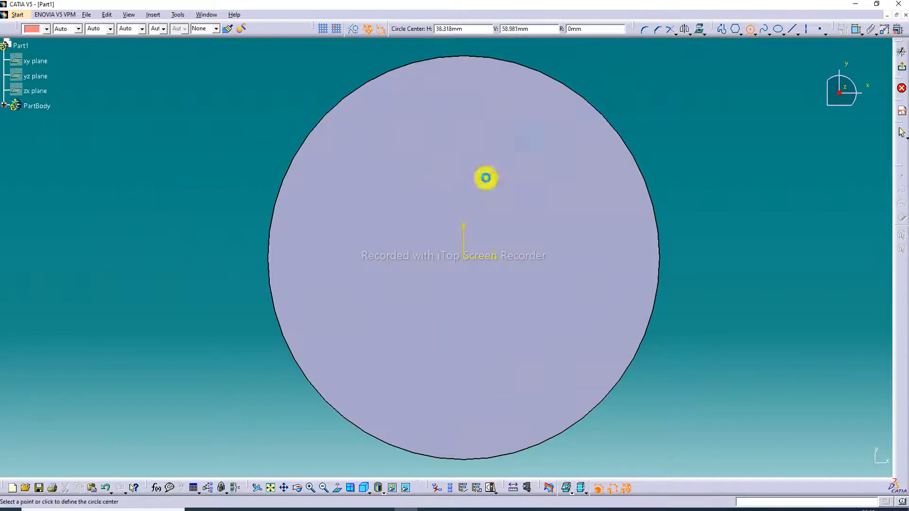
pyautogui.click(464, 259)
pyautogui.click(479, 215)
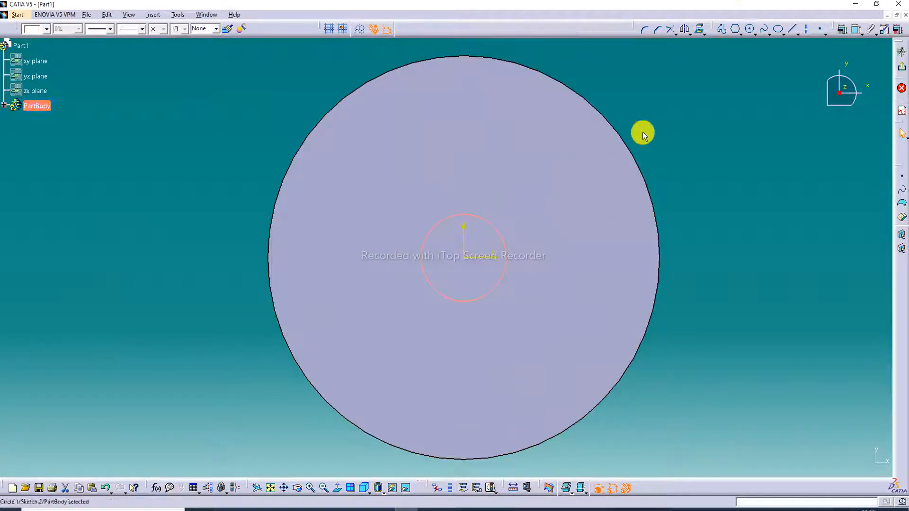
pyautogui.click(643, 135)
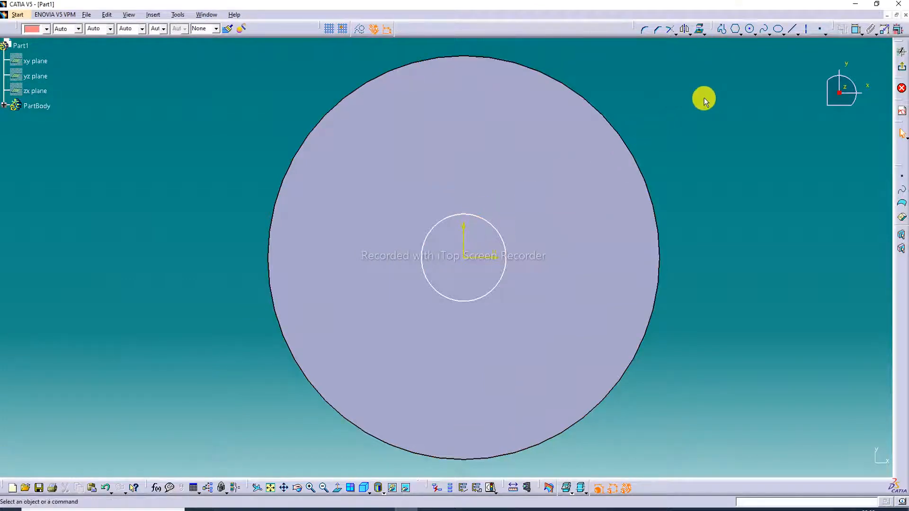
# Sketch a horizontal rectangle about 37 by 23 mm above the central circle, near the disc's upper edge.
pyautogui.click(743, 33)
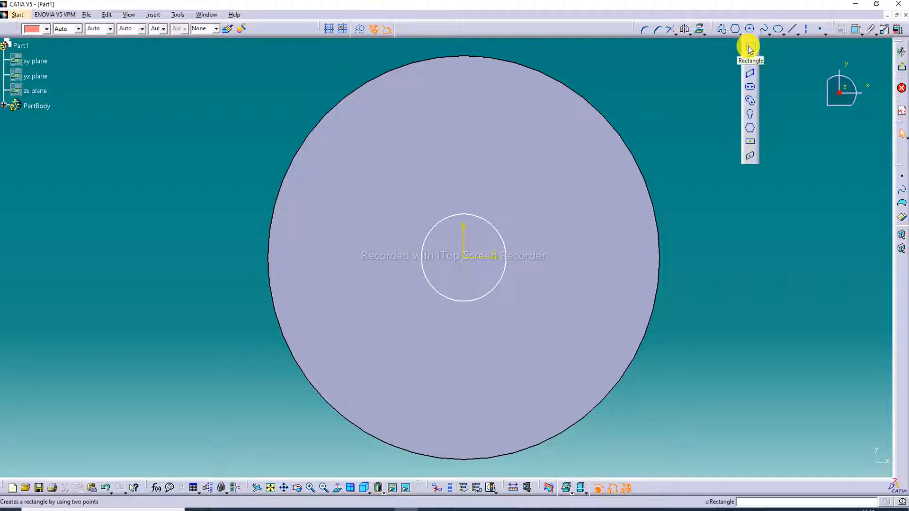
pyautogui.click(749, 48)
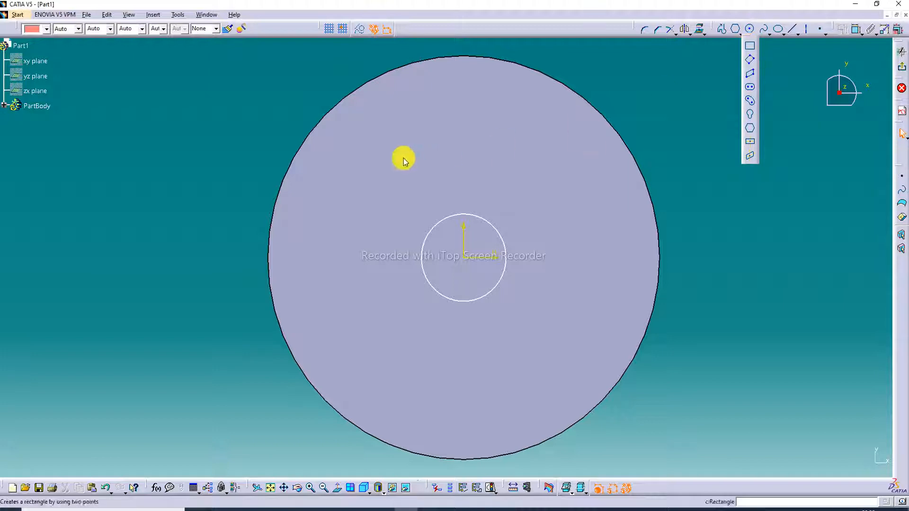
pyautogui.click(405, 98)
pyautogui.click(484, 149)
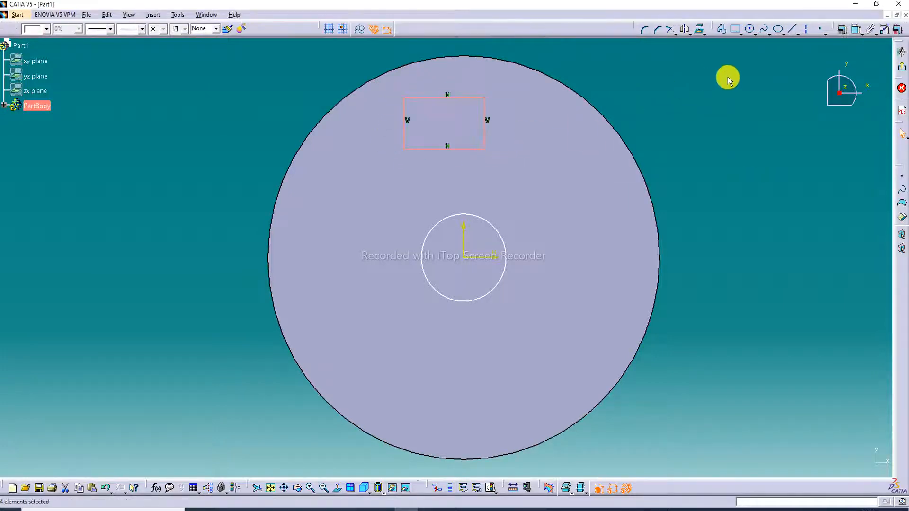
# Sketch an ellipse below the central circle with a major radius of about 24 mm, tilted about 29 degrees.
pyautogui.click(776, 31)
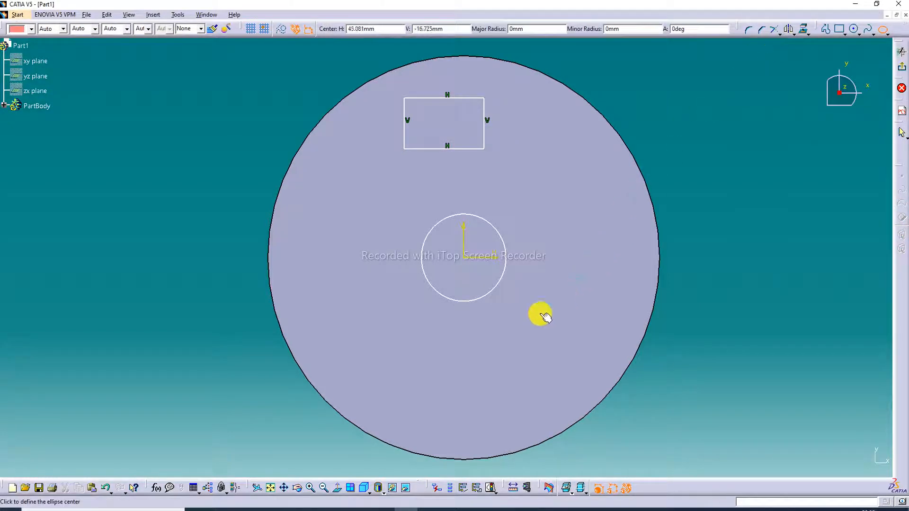
pyautogui.click(481, 373)
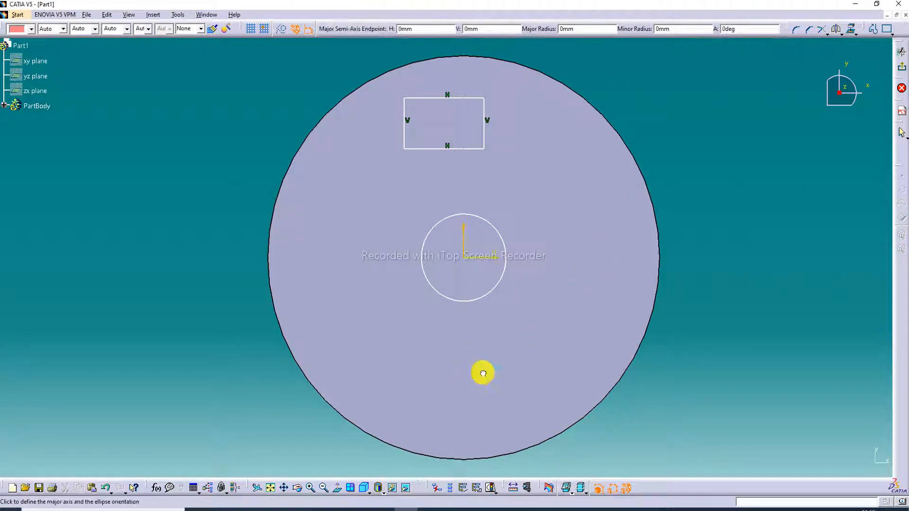
pyautogui.click(531, 348)
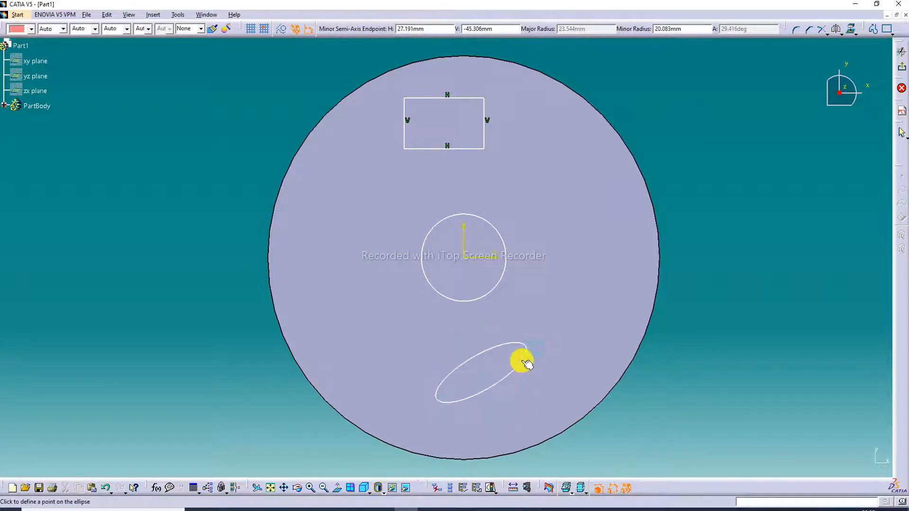
pyautogui.click(531, 362)
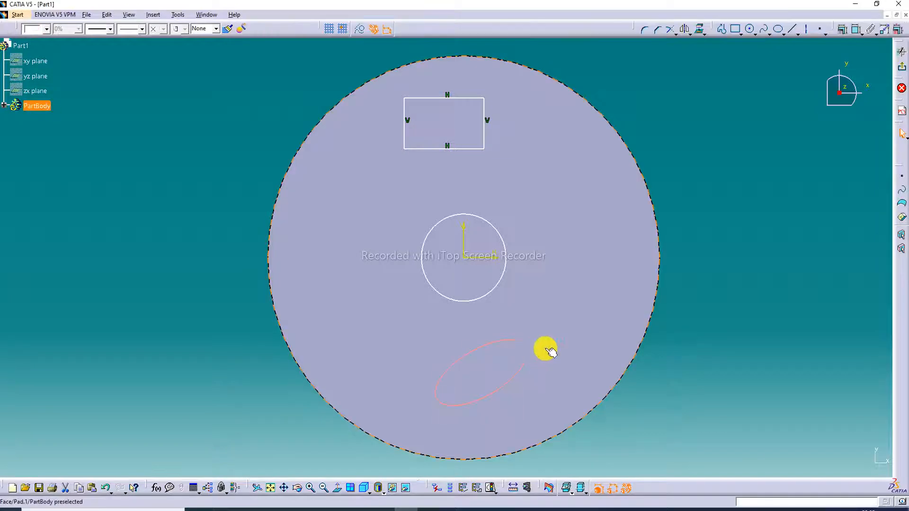
# Sketch an upright hexagon with sides about 20 mm long to the left of the central circle.
pyautogui.click(741, 33)
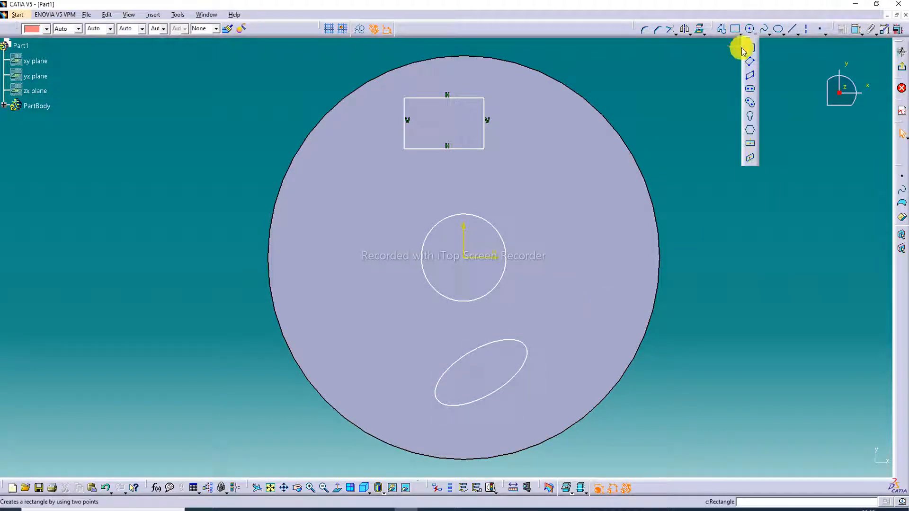
pyautogui.click(747, 132)
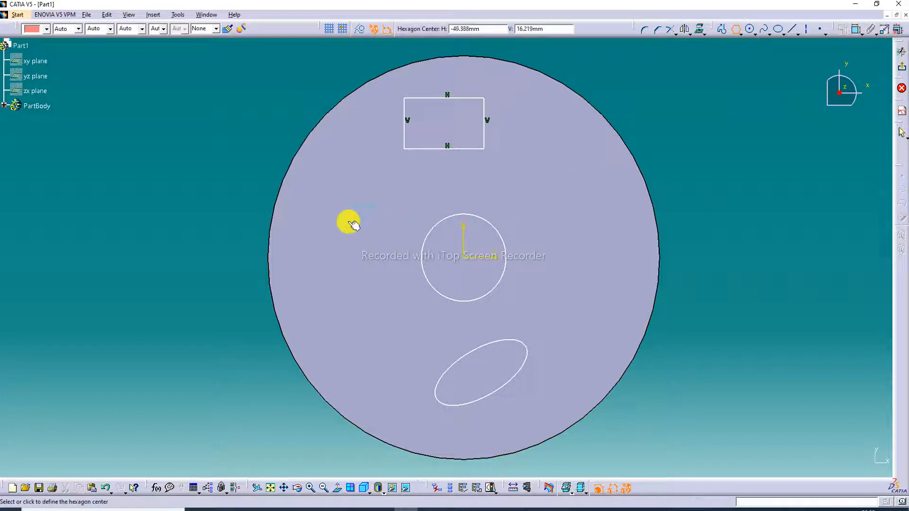
pyautogui.click(322, 252)
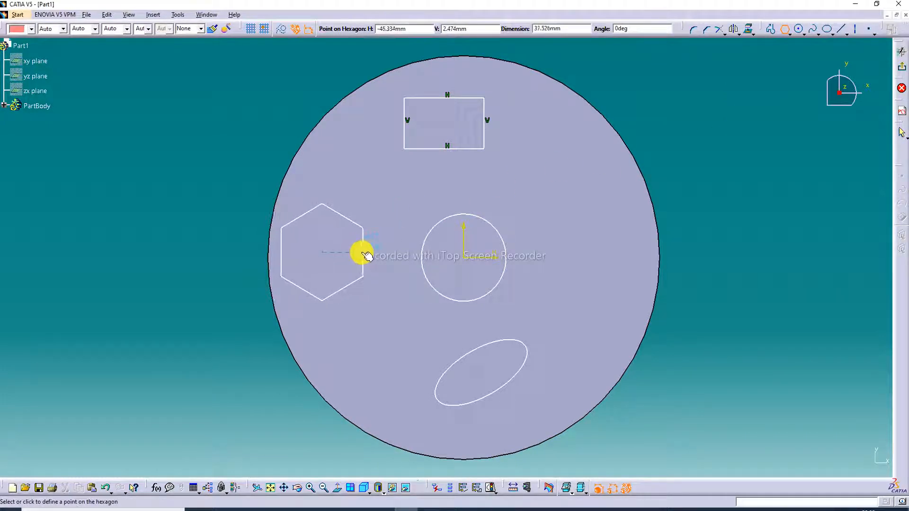
pyautogui.click(362, 249)
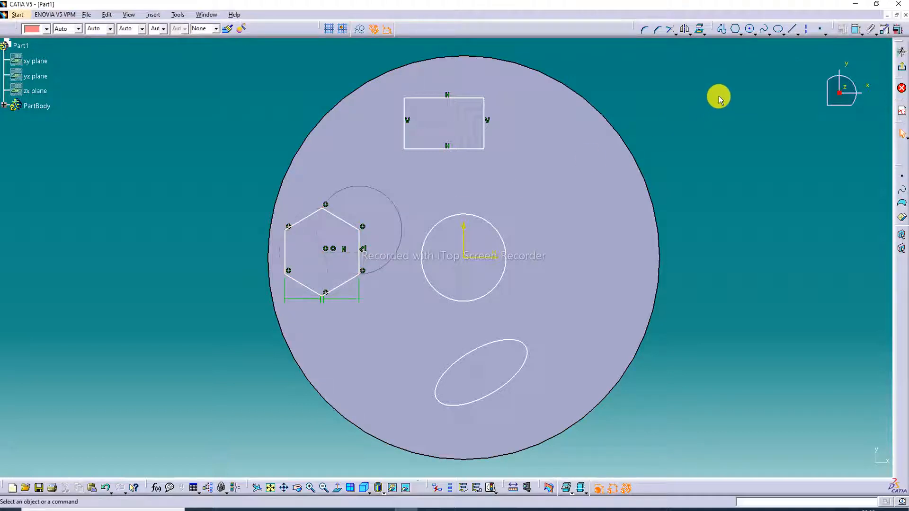
# Add a diameter constraint to the central circle and set it to 50 mm.
pyautogui.click(856, 29)
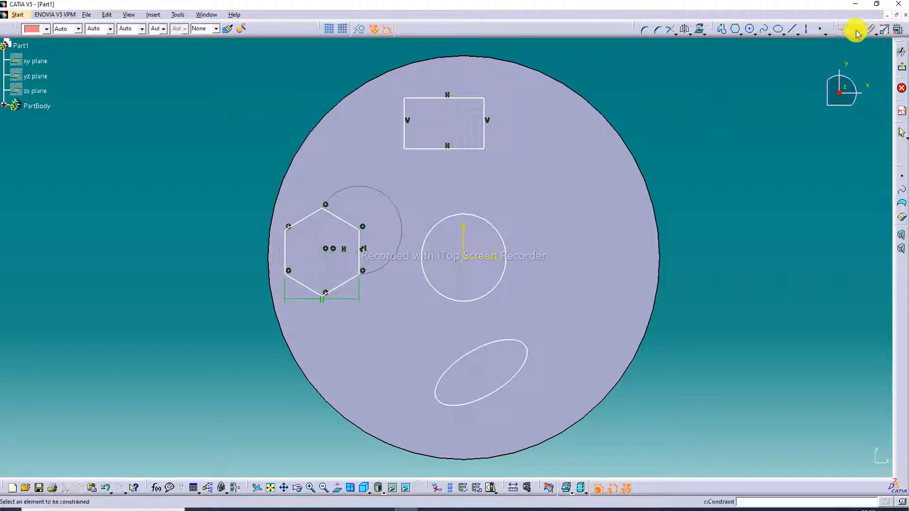
pyautogui.click(497, 227)
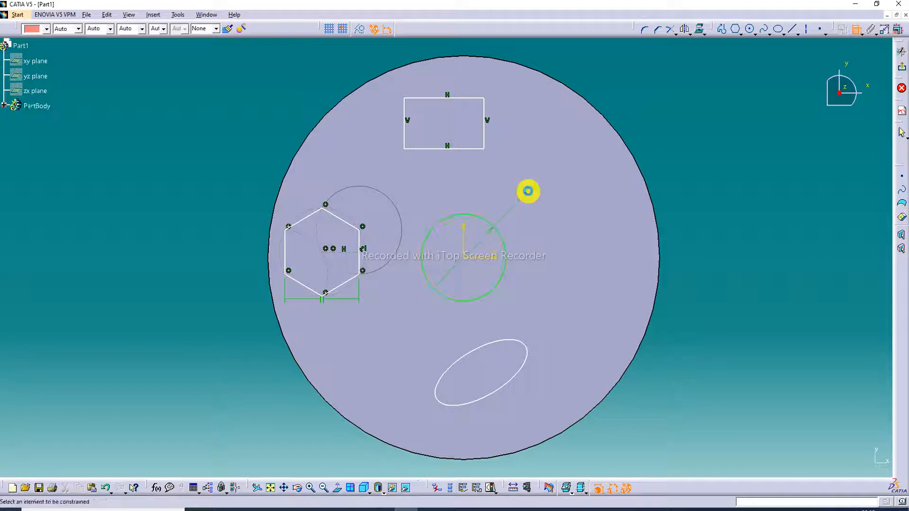
pyautogui.doubleClick(529, 194)
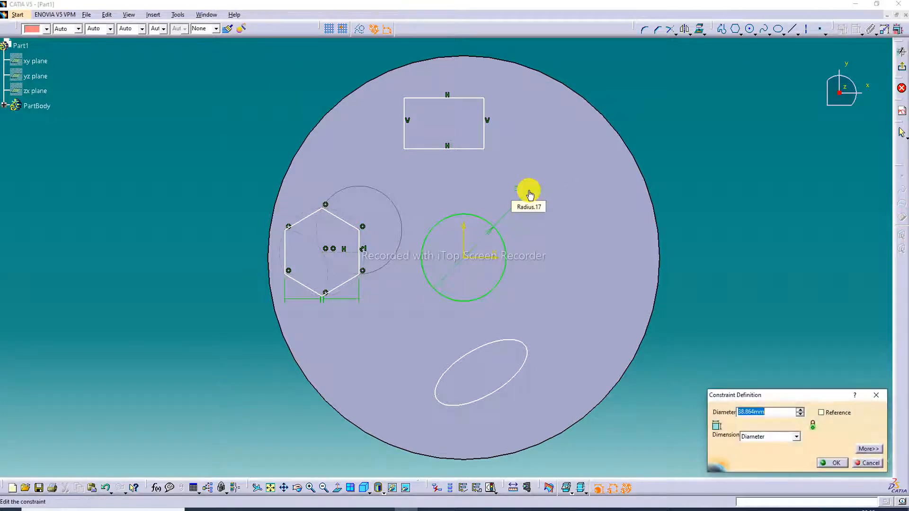
pyautogui.press('Return')
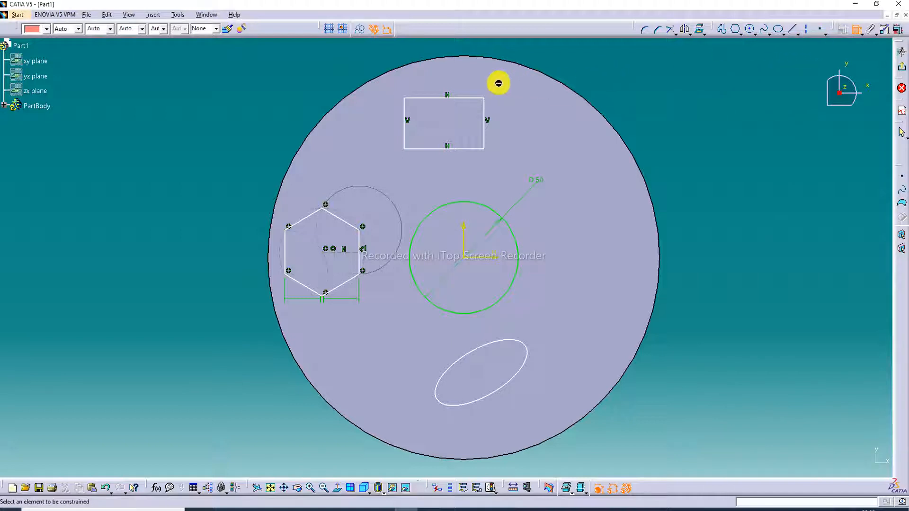
# Dimension the rectangle's width and set it to 30 mm, and add a dimension for its height.
pyautogui.click(454, 97)
pyautogui.click(455, 86)
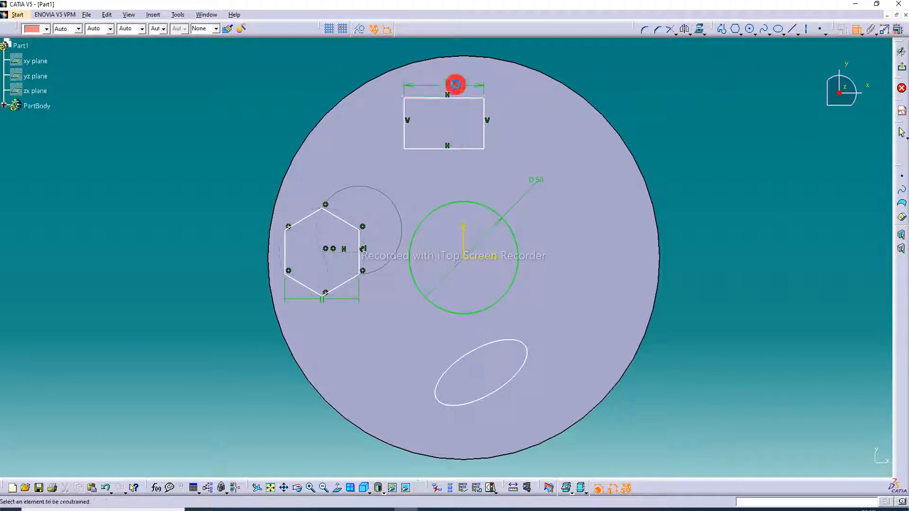
pyautogui.doubleClick(451, 86)
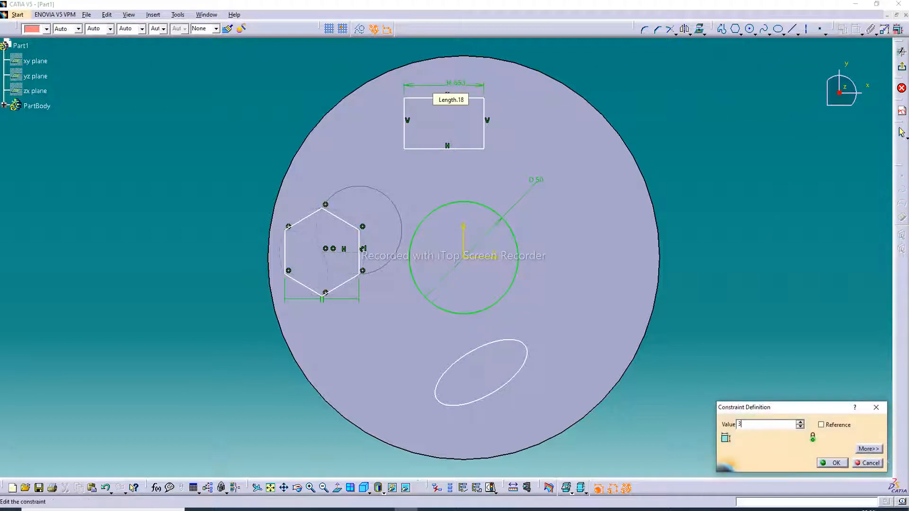
pyautogui.press('Return')
pyautogui.click(470, 124)
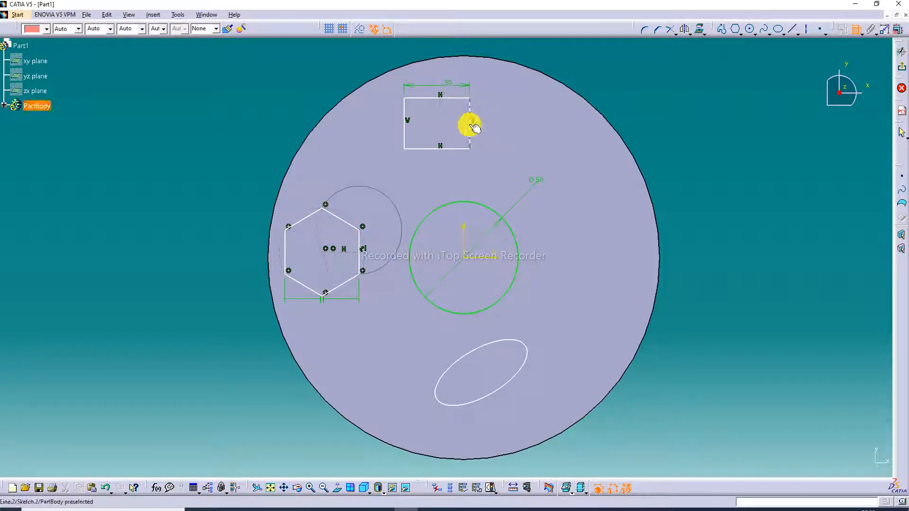
pyautogui.click(487, 123)
# Try to set the rectangle's height to 25 mm and dimension the same vertical side a second time.
pyautogui.doubleClick(489, 126)
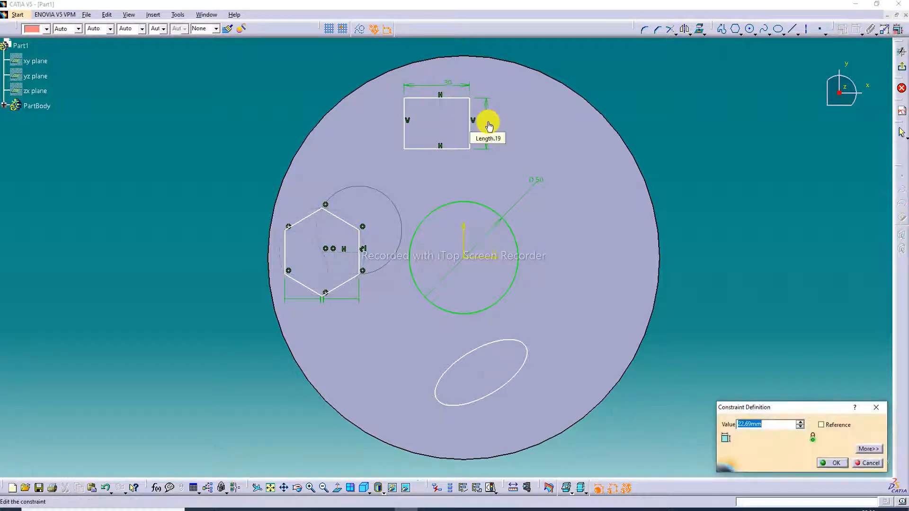
pyautogui.press('Return')
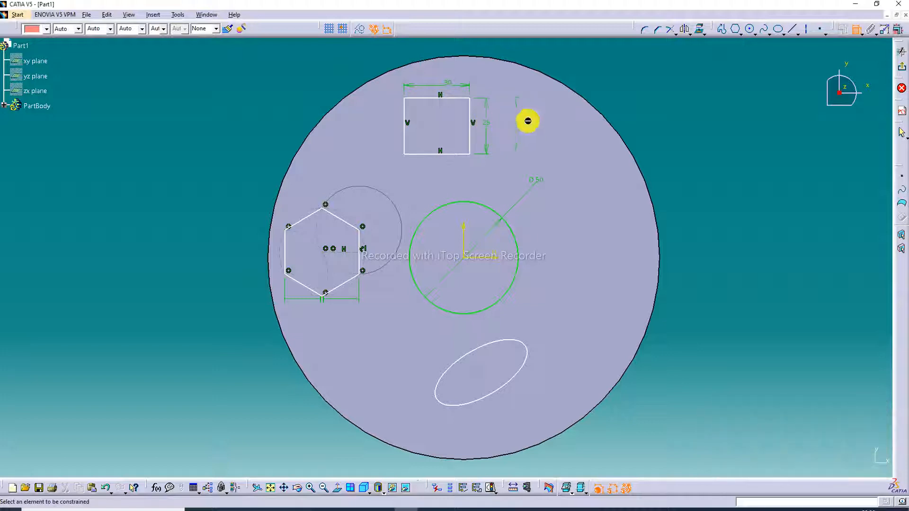
pyautogui.click(470, 122)
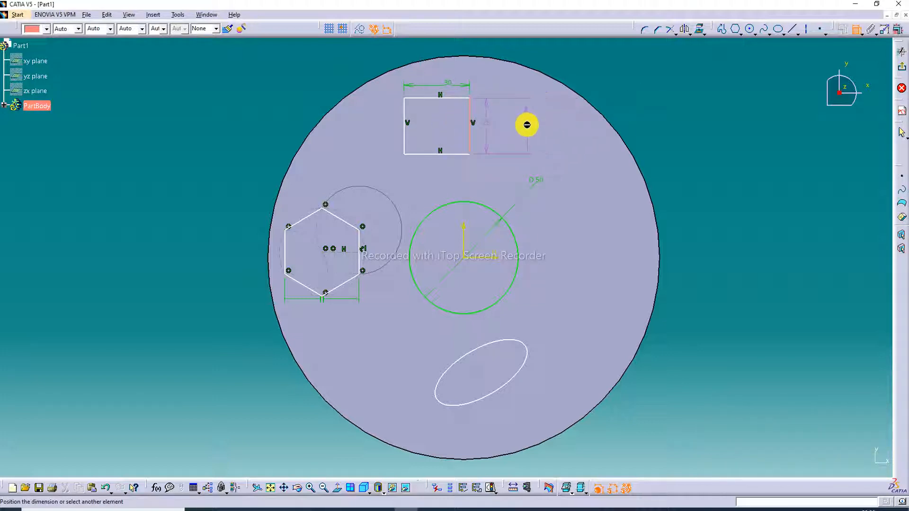
pyautogui.click(527, 125)
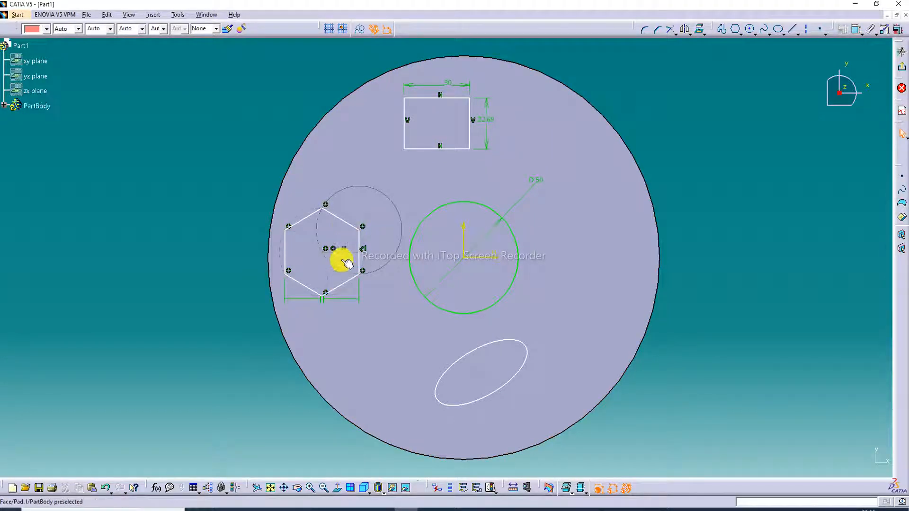
# Dimension the hexagon's upper right side and set its length to 20 mm.
pyautogui.click(346, 217)
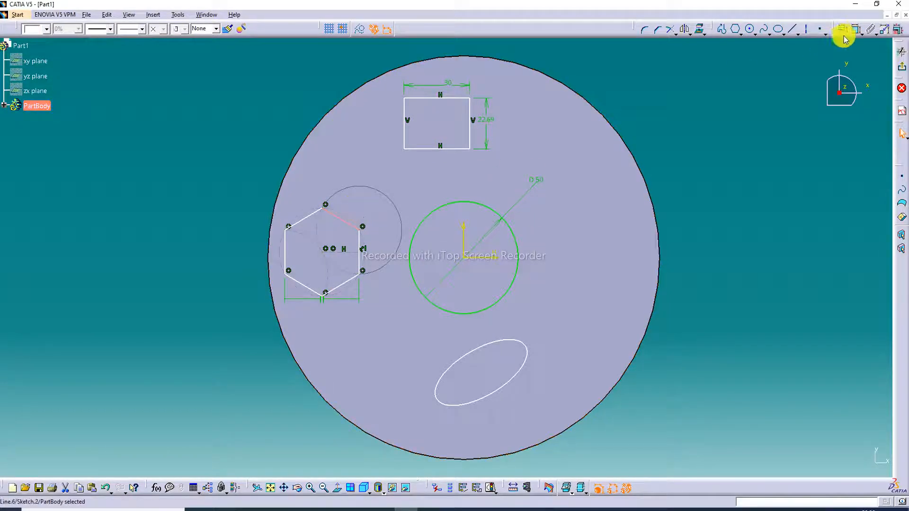
pyautogui.click(855, 29)
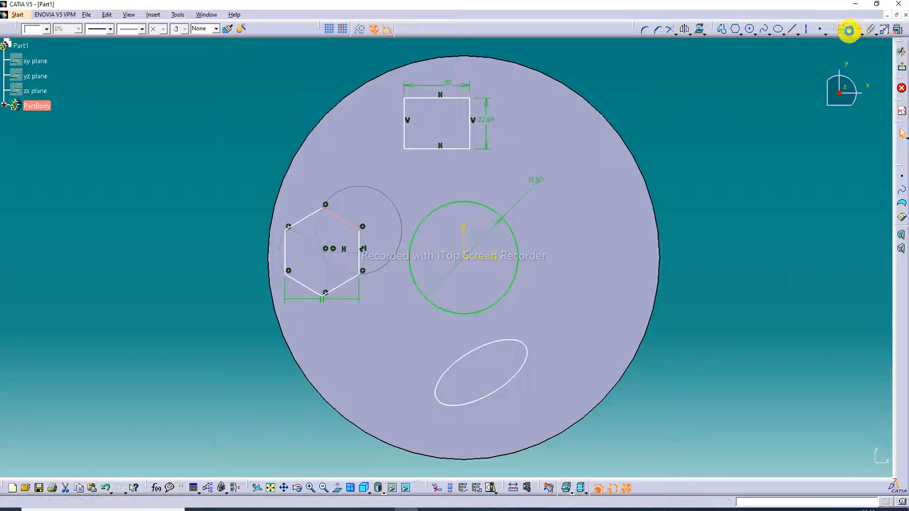
pyautogui.doubleClick(357, 212)
pyautogui.write('2')
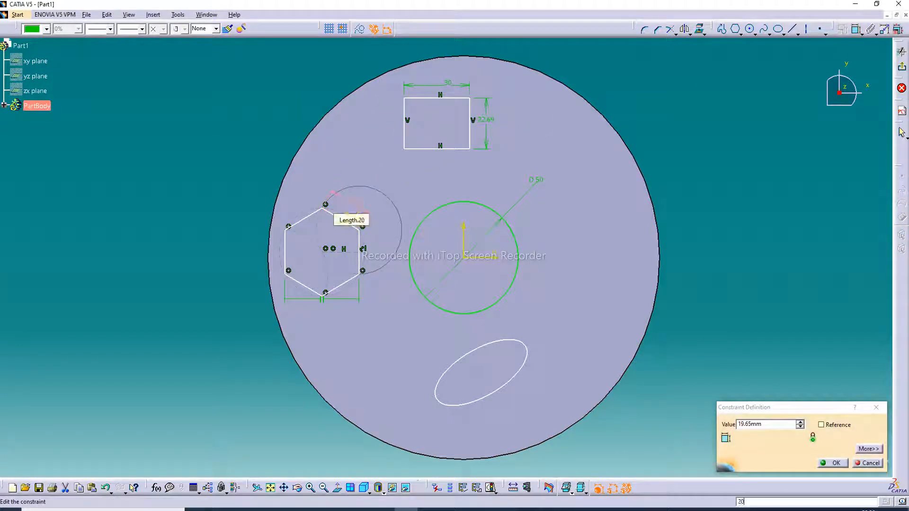
pyautogui.write('0')
pyautogui.press('Return')
pyautogui.click(468, 279)
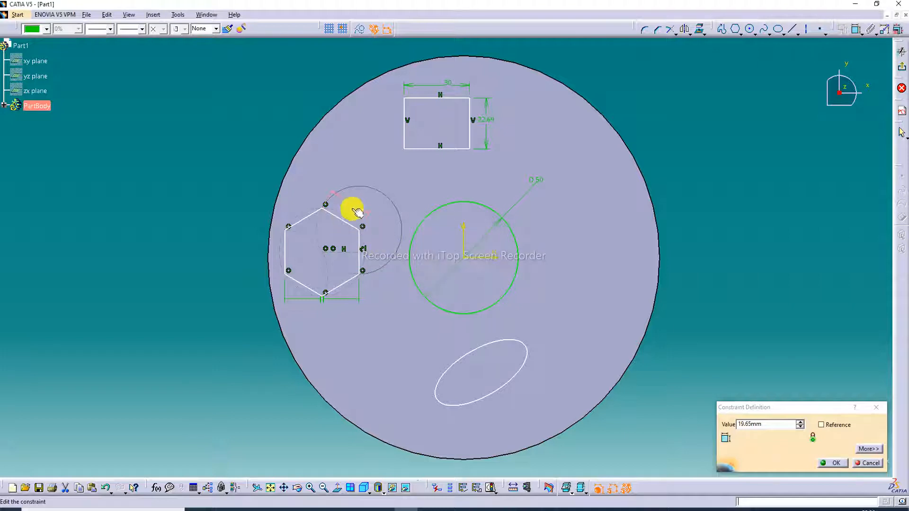
pyautogui.click(351, 205)
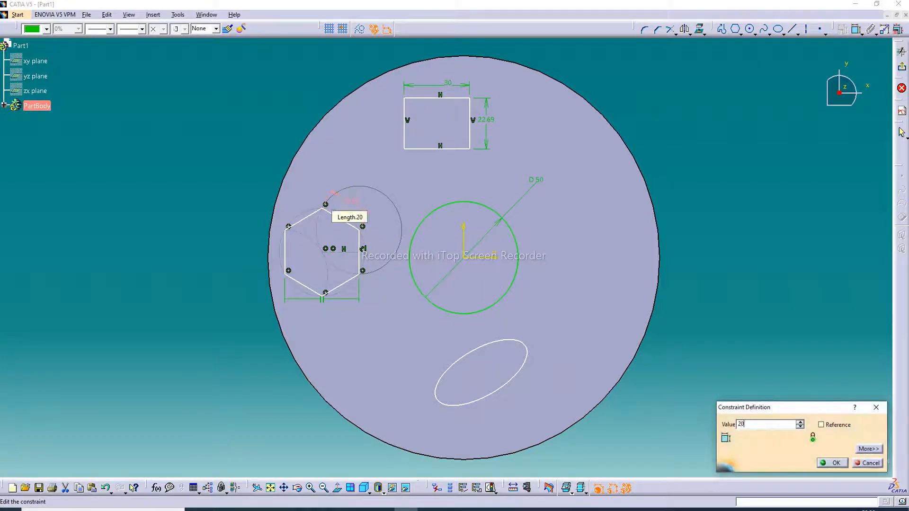
pyautogui.press('Return')
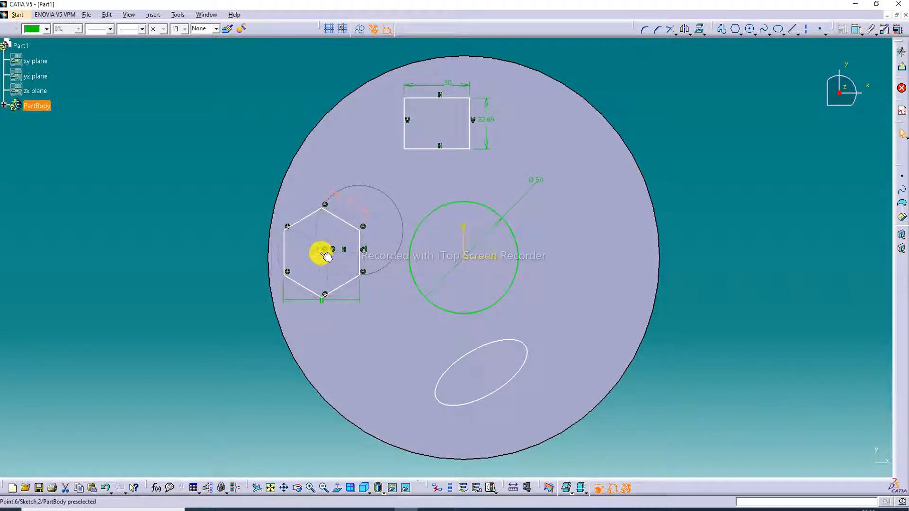
# Move the hexagon slightly closer to the central circle.
pyautogui.moveTo(321, 253); pyautogui.dragTo(340, 257)
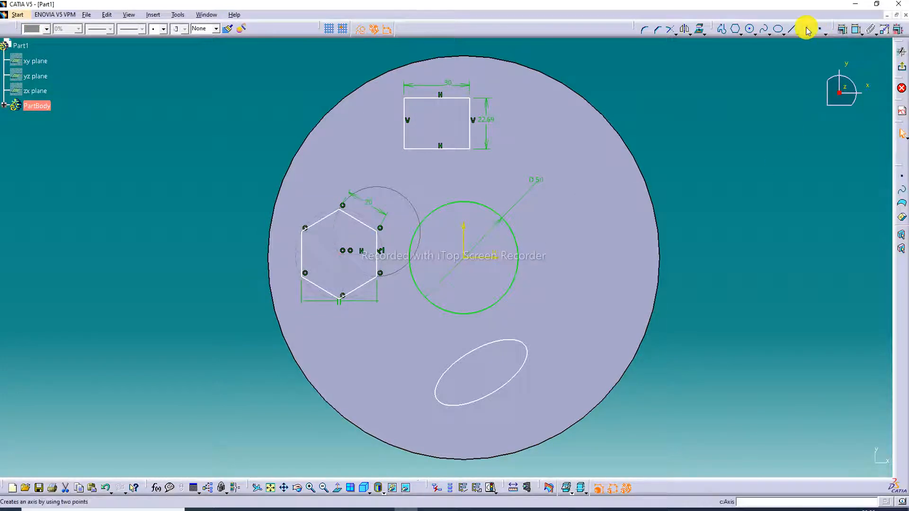
pyautogui.click(856, 30)
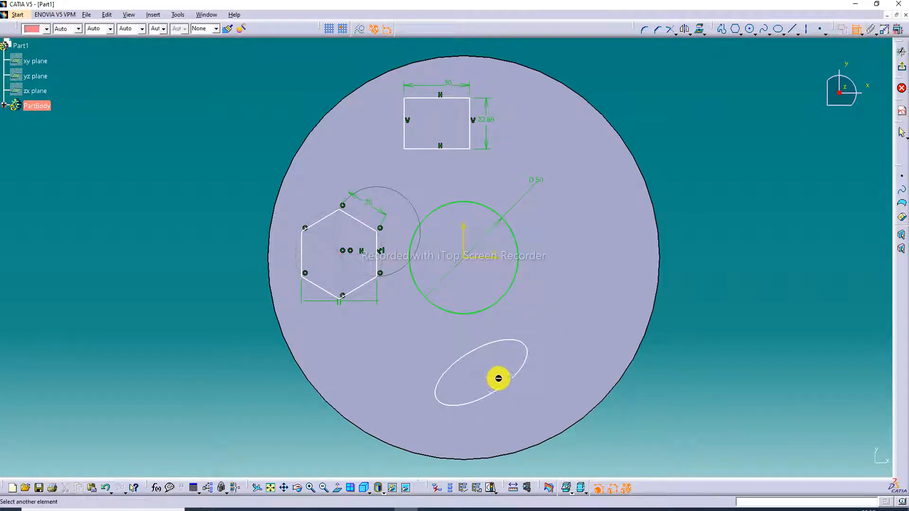
pyautogui.click(473, 352)
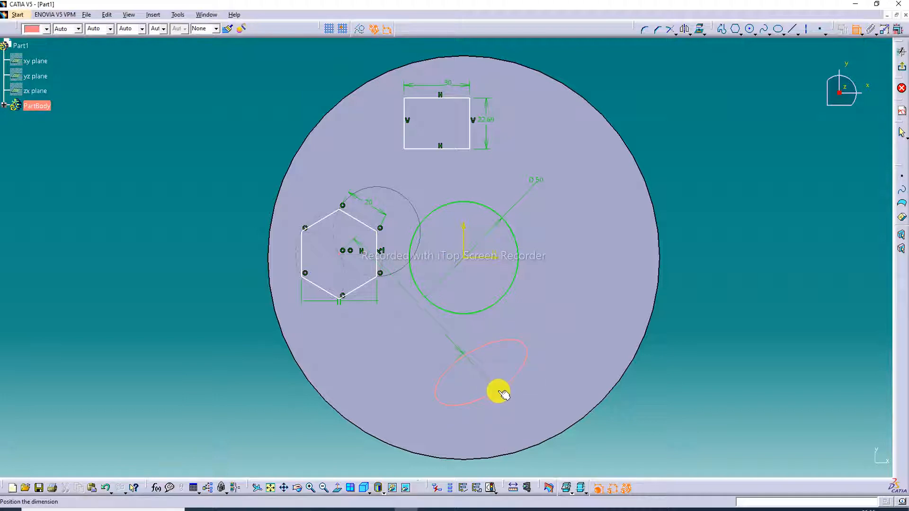
pyautogui.click(501, 392)
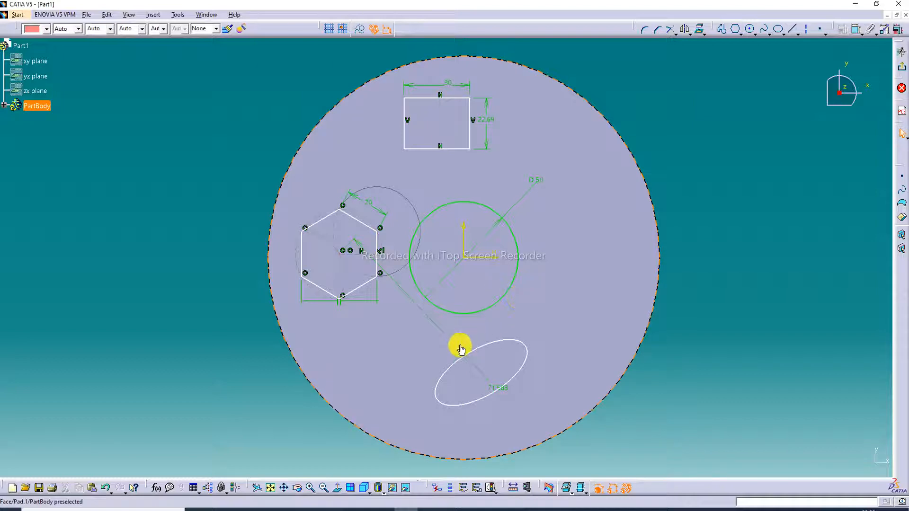
pyautogui.click(455, 347)
pyautogui.press('Delete')
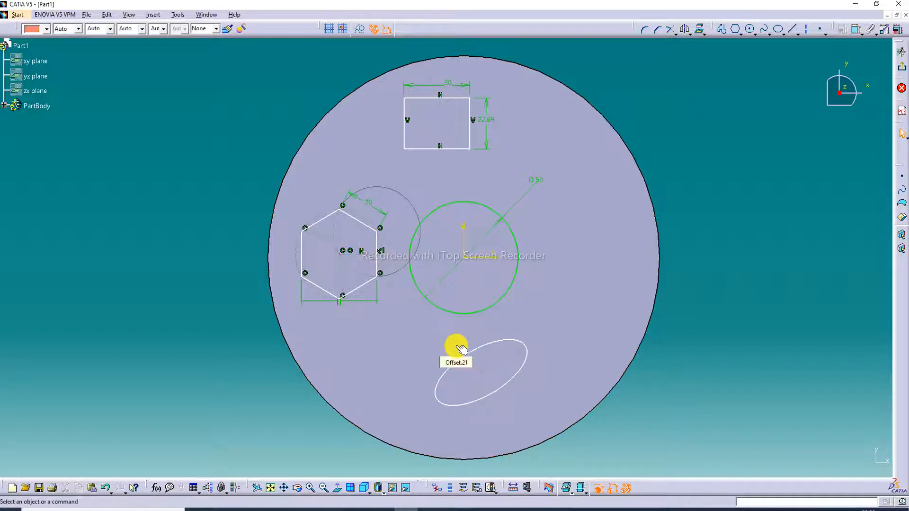
# Delete the overall width constraint below the hexagon.
pyautogui.click(378, 303)
pyautogui.press('Delete')
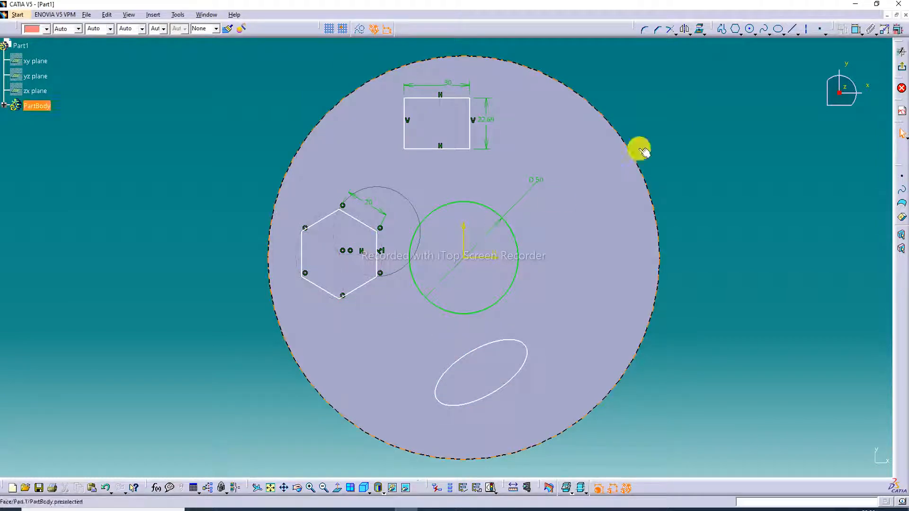
# Dimension the ellipse along its major axis and along its minor axis, using the semiminor axis option for the second constraint.
pyautogui.click(855, 29)
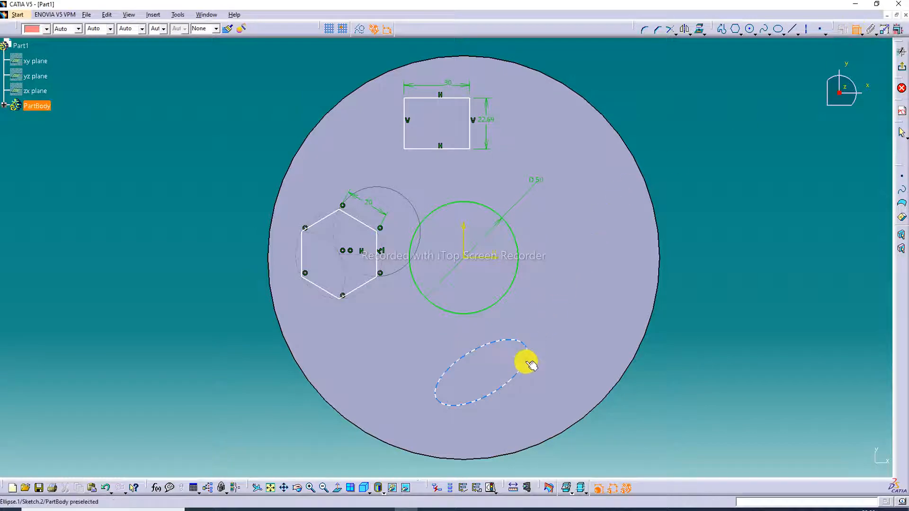
pyautogui.click(482, 346)
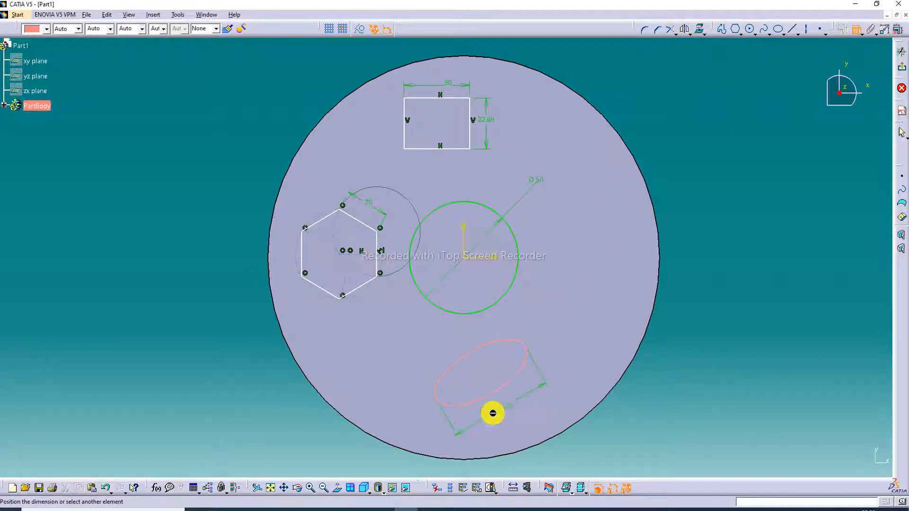
pyautogui.click(491, 416)
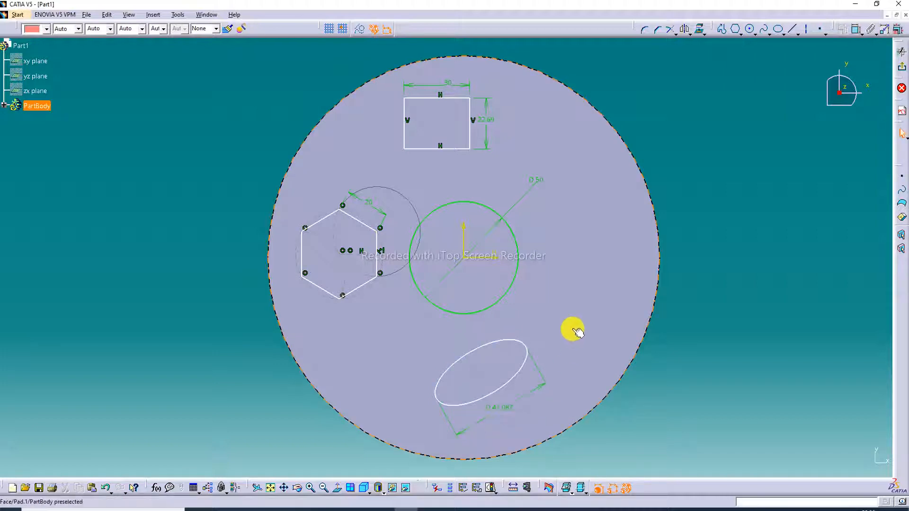
pyautogui.click(860, 30)
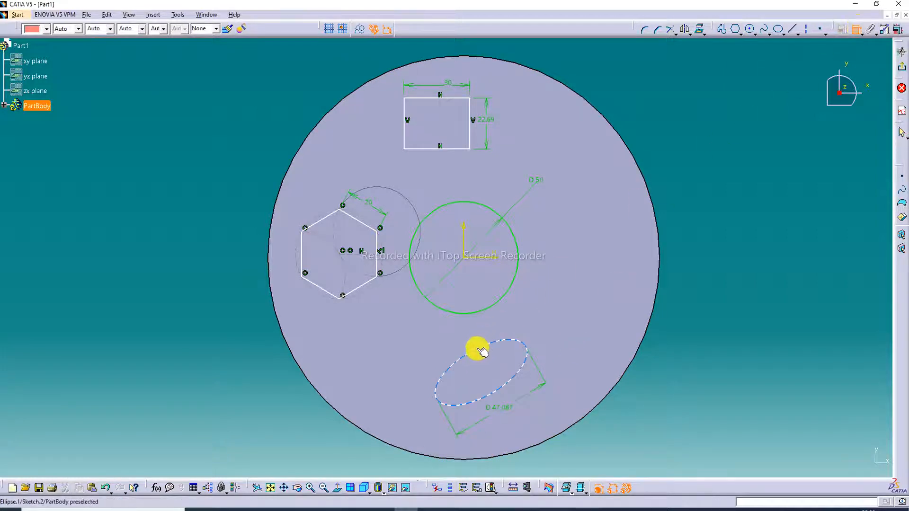
pyautogui.click(477, 348)
pyautogui.rightClick(481, 364)
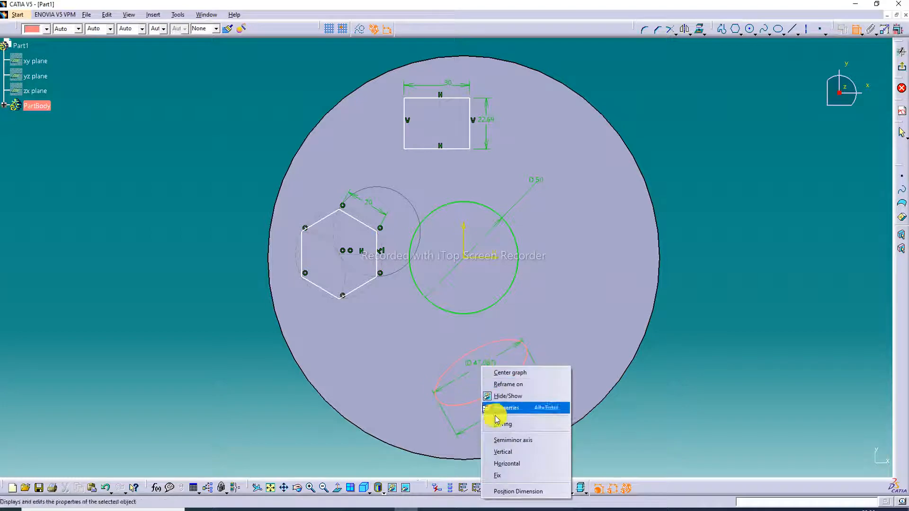
pyautogui.click(503, 440)
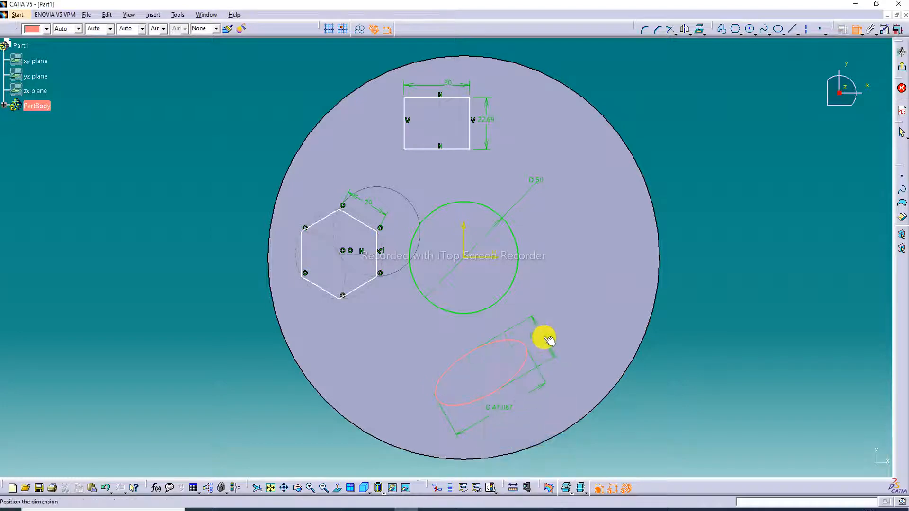
pyautogui.click(568, 329)
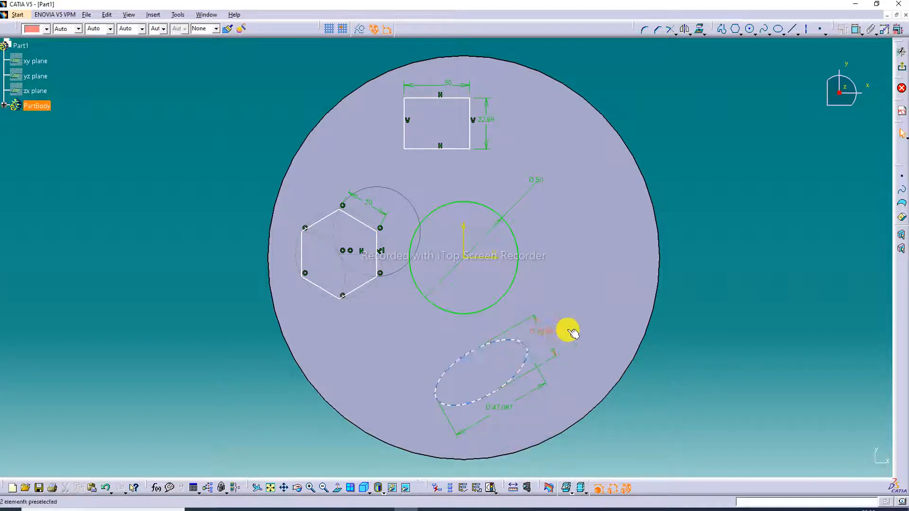
# Set the ellipse's major diameter to 45 mm and its minor diameter to 22 mm.
pyautogui.doubleClick(500, 408)
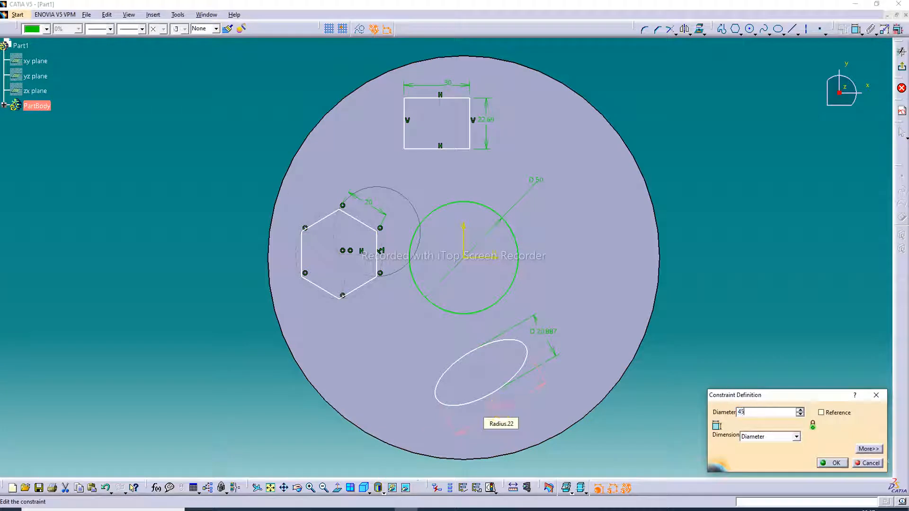
pyautogui.press('Return')
pyautogui.doubleClick(547, 332)
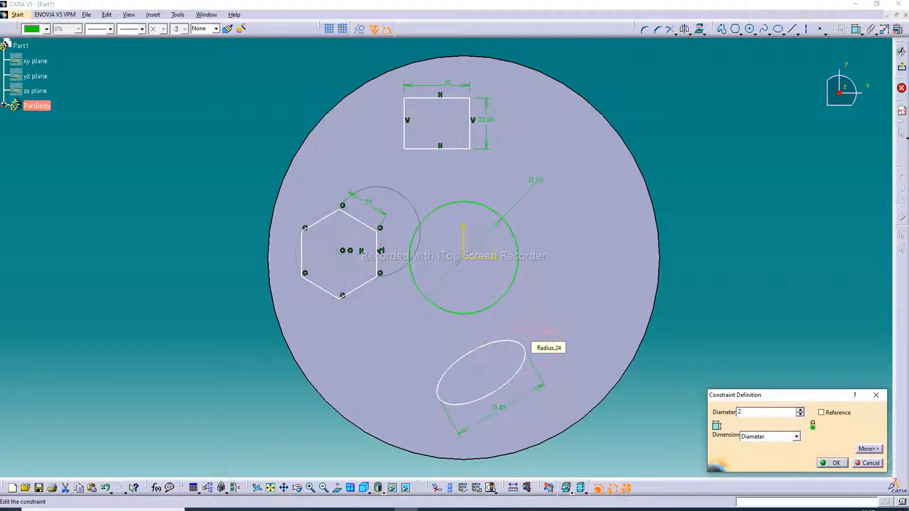
pyautogui.write('22')
pyautogui.press('Return')
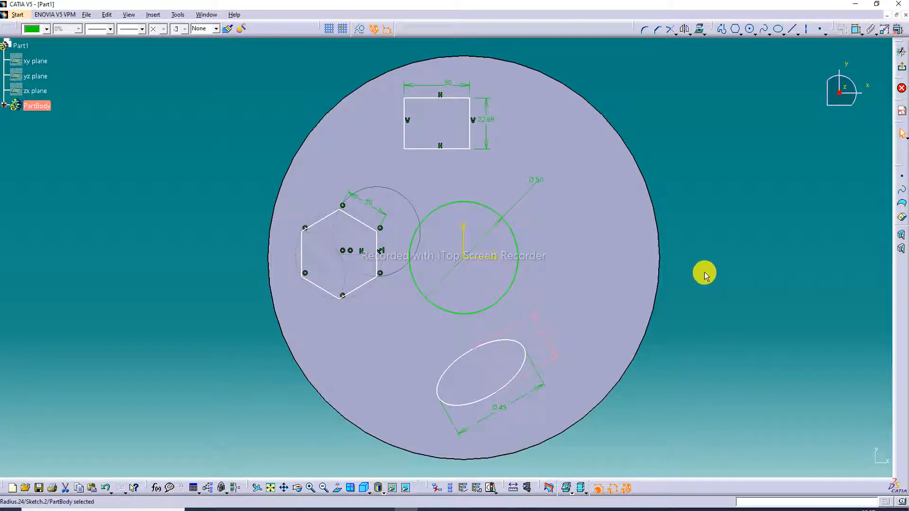
# Set the ellipse's major diameter to 55 mm and its minor diameter to 25 mm.
pyautogui.doubleClick(499, 410)
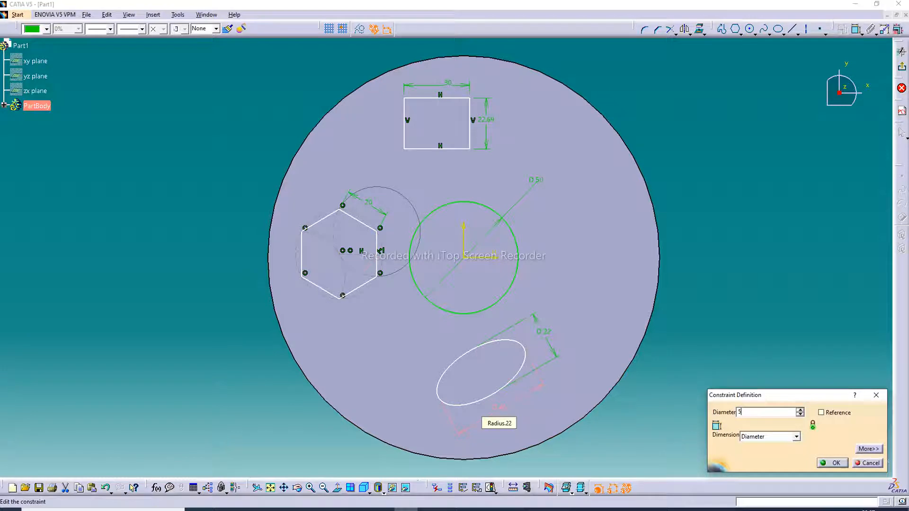
pyautogui.press('Return')
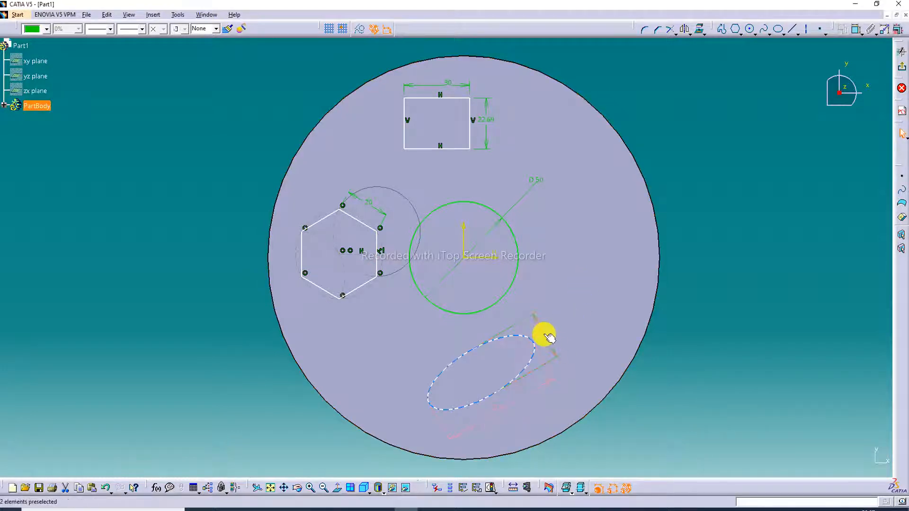
pyautogui.doubleClick(545, 335)
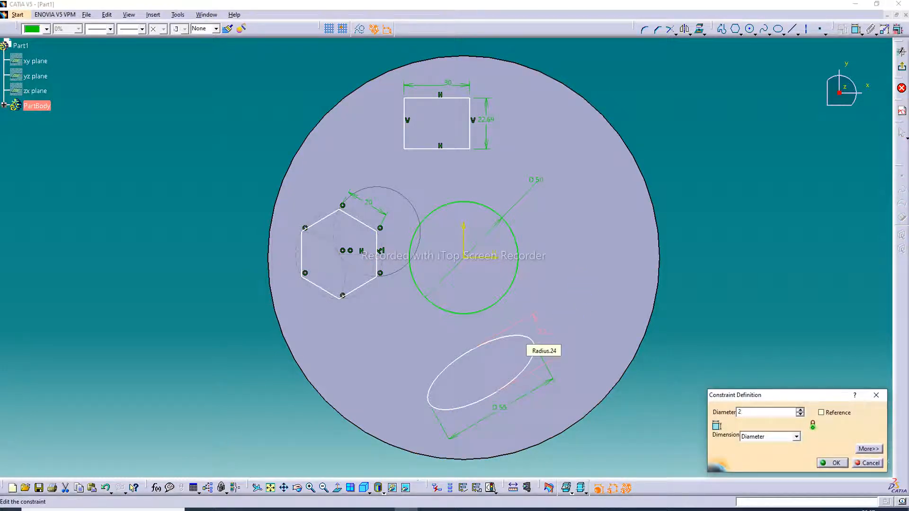
pyautogui.write('25')
pyautogui.press('Return')
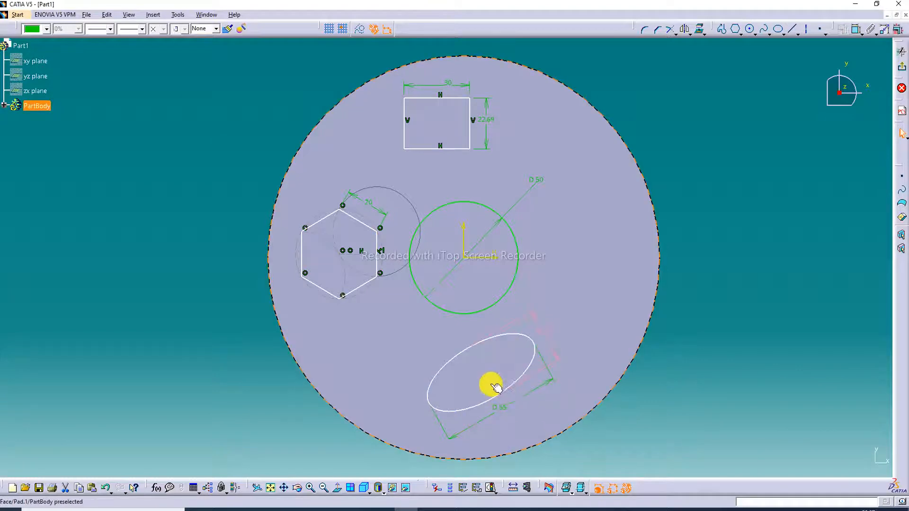
# Shift the ellipse and the rectangle slightly in the positive horizontal direction and nudge the hexagon's right vertical side upward.
pyautogui.moveTo(488, 376); pyautogui.dragTo(502, 374)
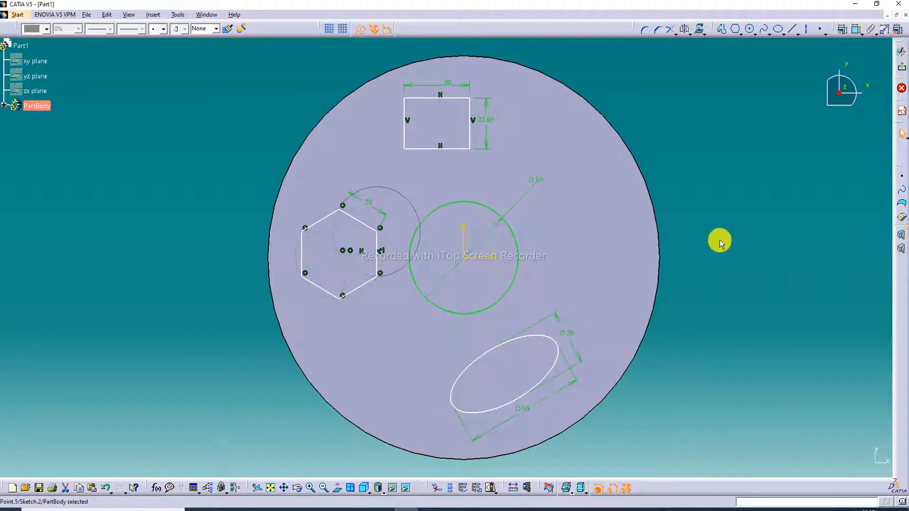
pyautogui.click(719, 137)
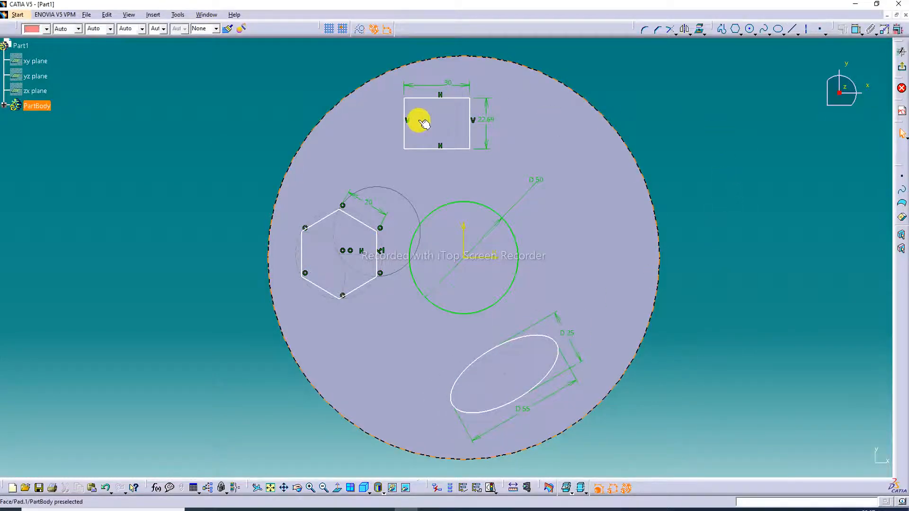
pyautogui.moveTo(474, 118); pyautogui.dragTo(496, 118)
pyautogui.moveTo(380, 242); pyautogui.dragTo(380, 235)
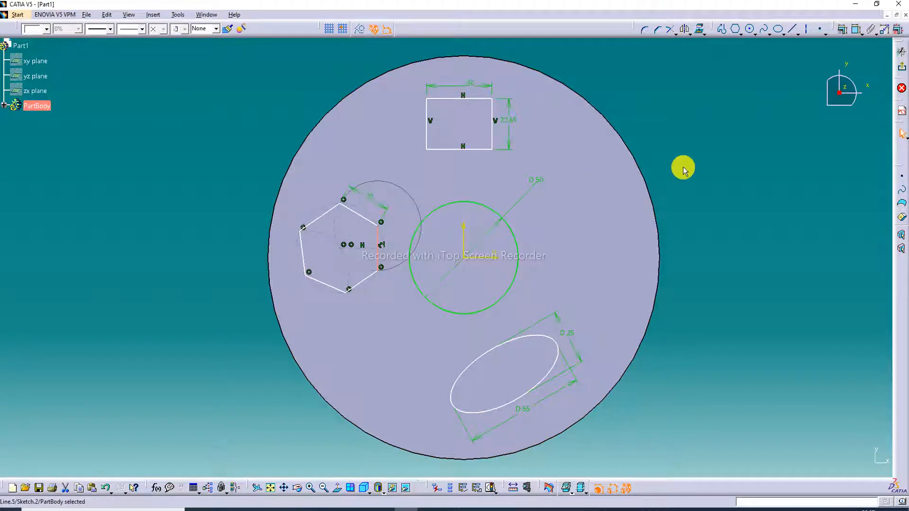
# Sketch a circle about 36 mm in diameter on the disc, up and to the right of the central circle.
pyautogui.click(750, 31)
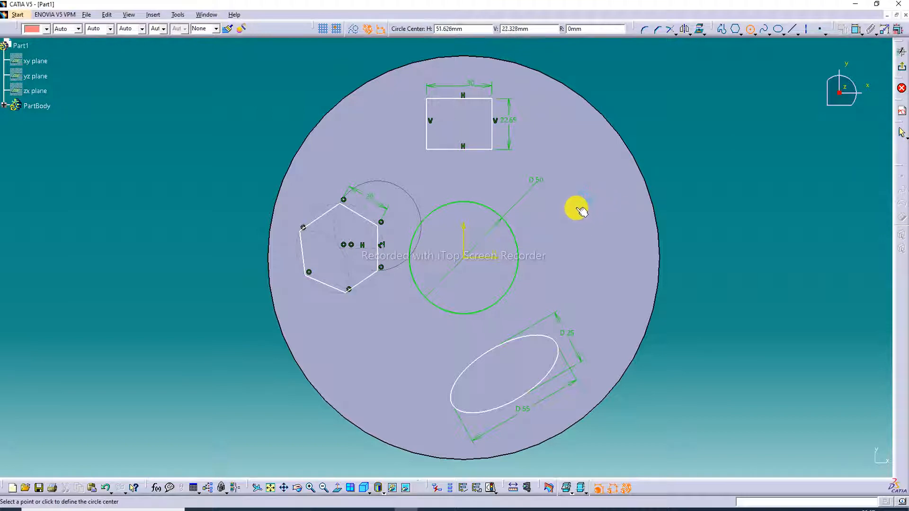
pyautogui.click(577, 209)
pyautogui.click(592, 175)
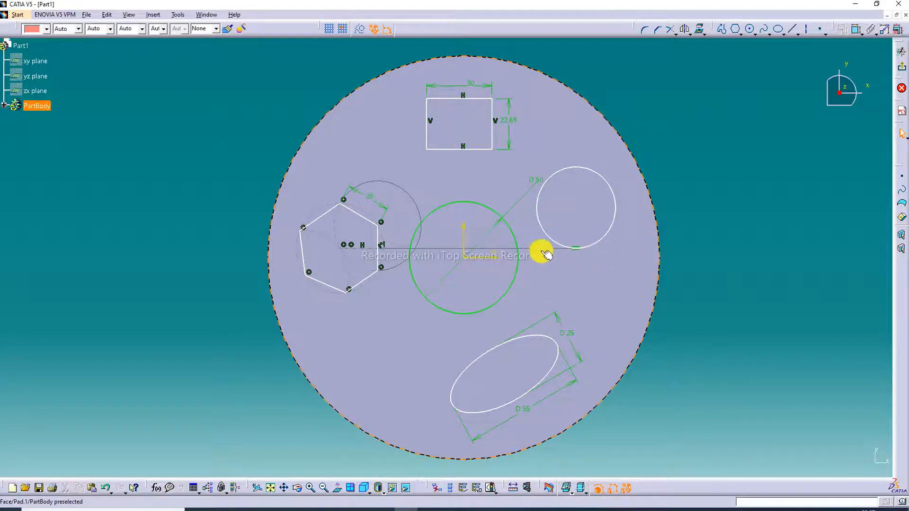
# Delete the constraint linking the new circle to the hexagon and the coincidence constraint shown as an arc beside the hexagon.
pyautogui.click(541, 248)
pyautogui.press('Delete')
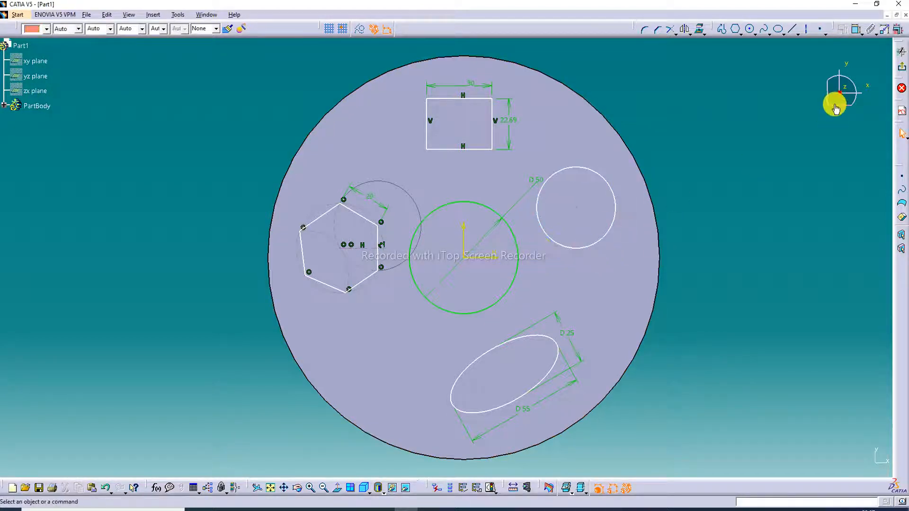
pyautogui.click(411, 198)
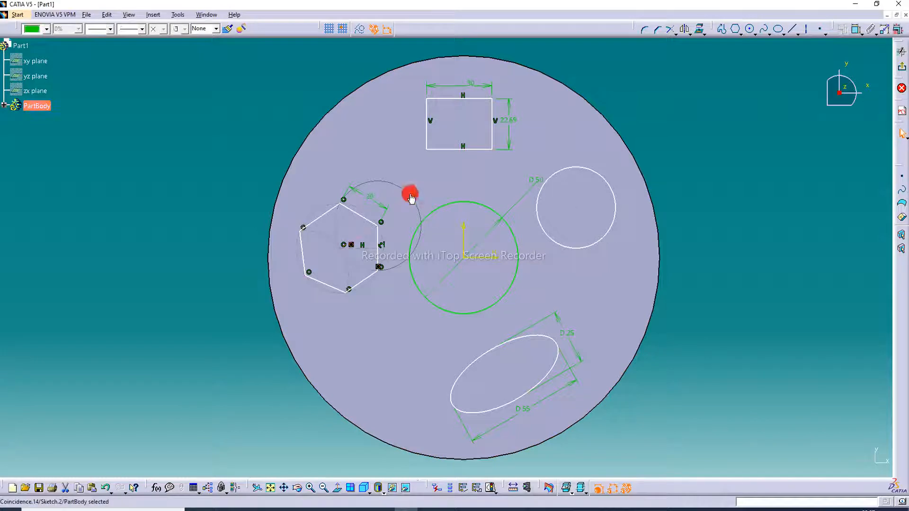
pyautogui.press('Delete')
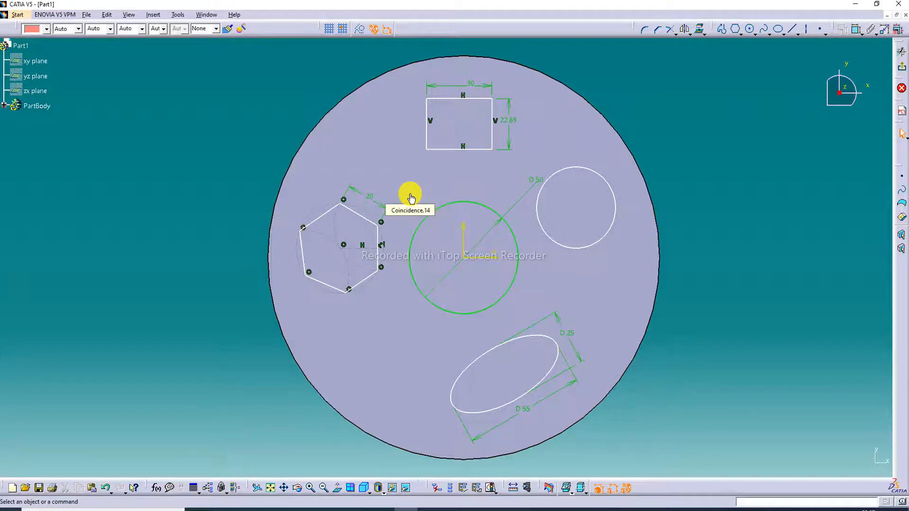
# Add a diameter constraint to the new circle and set it to 35 mm.
pyautogui.click(843, 29)
pyautogui.click(601, 179)
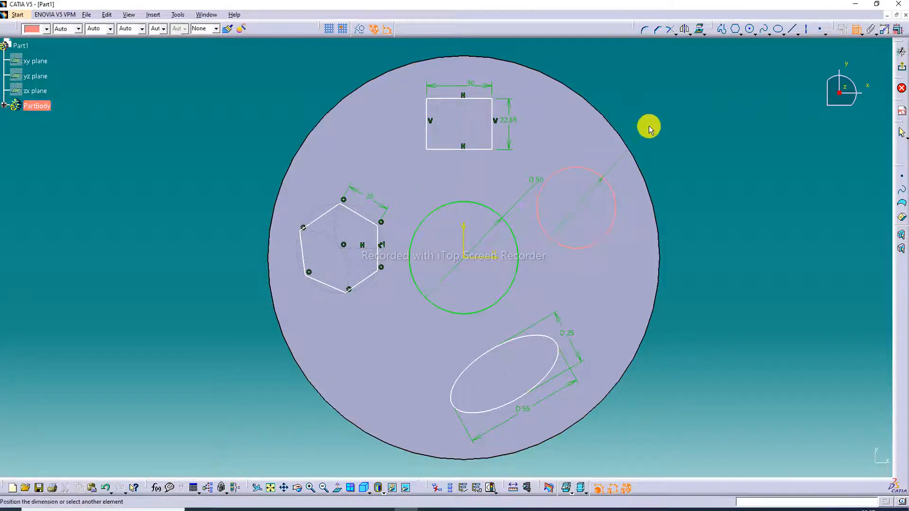
pyautogui.click(649, 127)
pyautogui.doubleClick(649, 127)
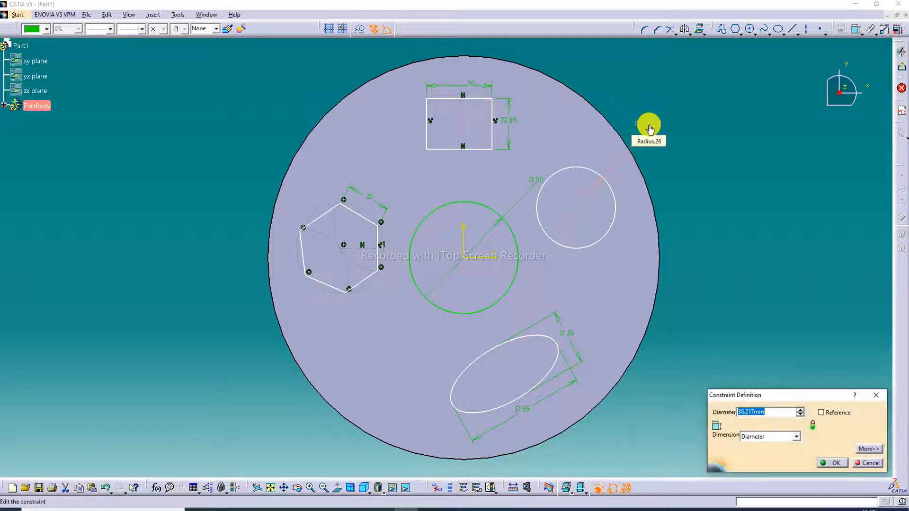
pyautogui.press('Return')
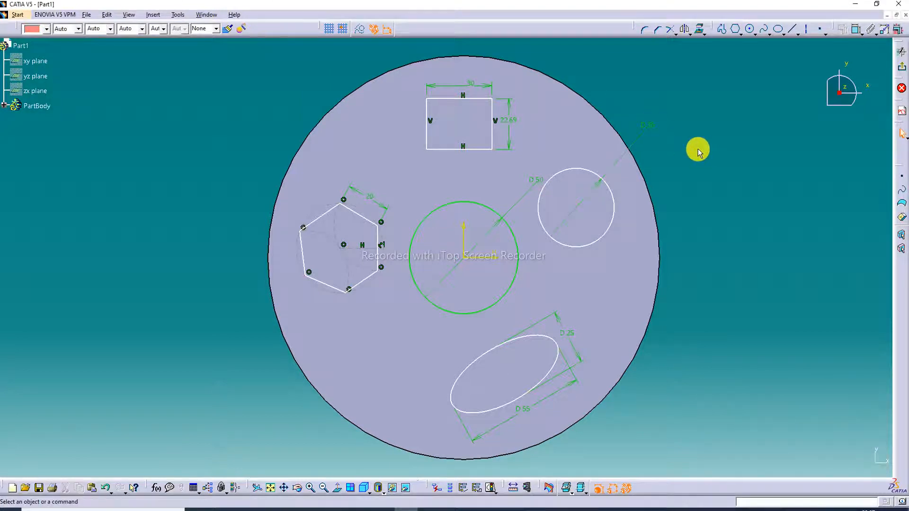
# Exit the sketch and start a Multi-Pad from it, extruding the ellipse 53 mm, the hexagon 50 mm and the rectangle 27 mm upward.
pyautogui.click(902, 70)
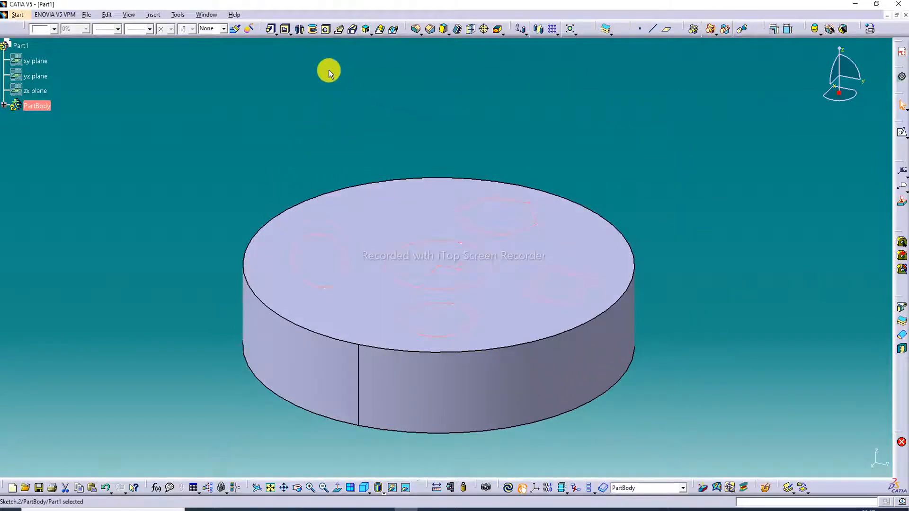
pyautogui.click(276, 30)
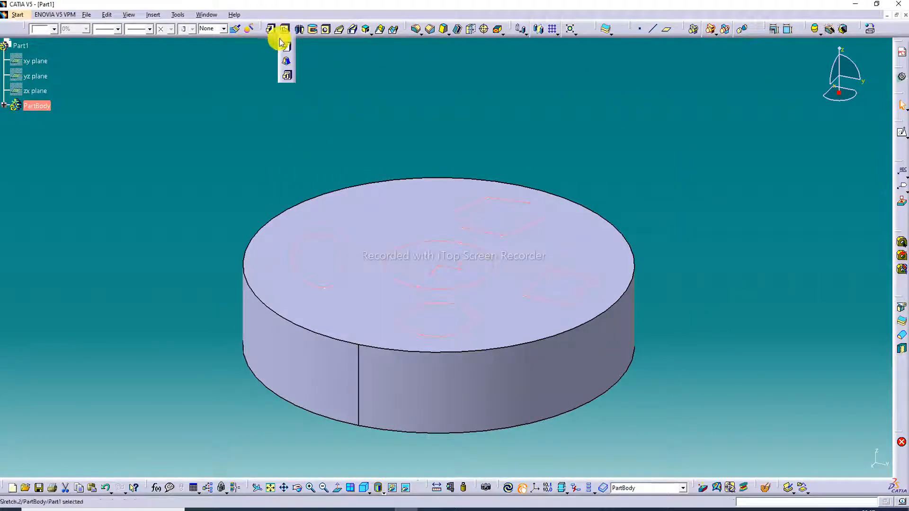
pyautogui.click(288, 77)
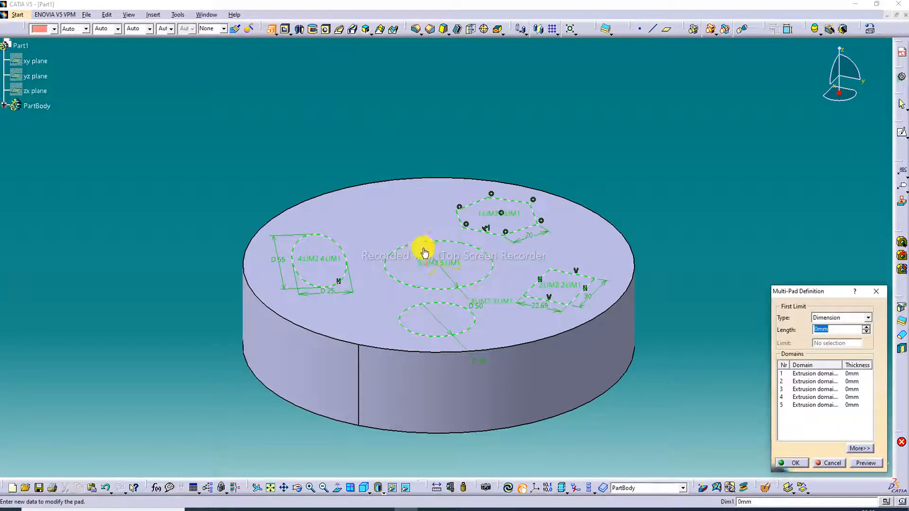
pyautogui.click(321, 253)
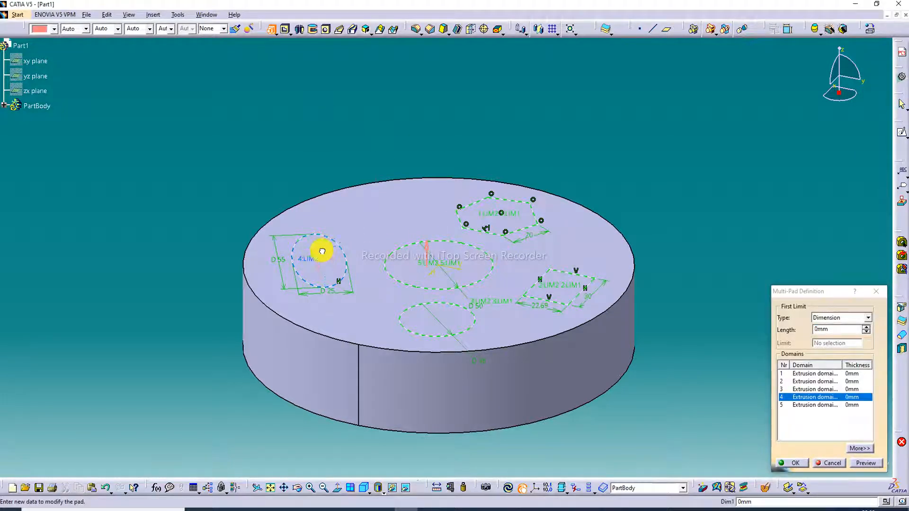
pyautogui.moveTo(321, 251); pyautogui.dragTo(323, 154)
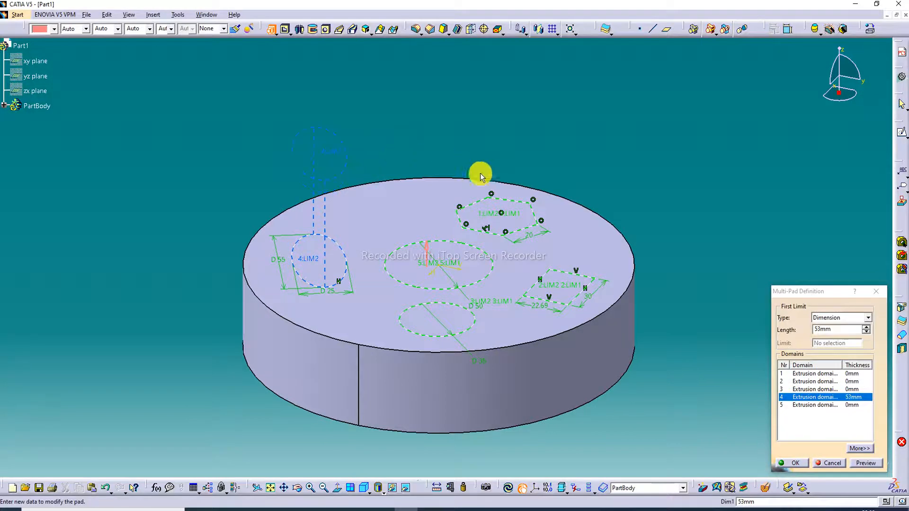
pyautogui.click(498, 214)
pyautogui.moveTo(497, 213); pyautogui.dragTo(489, 137)
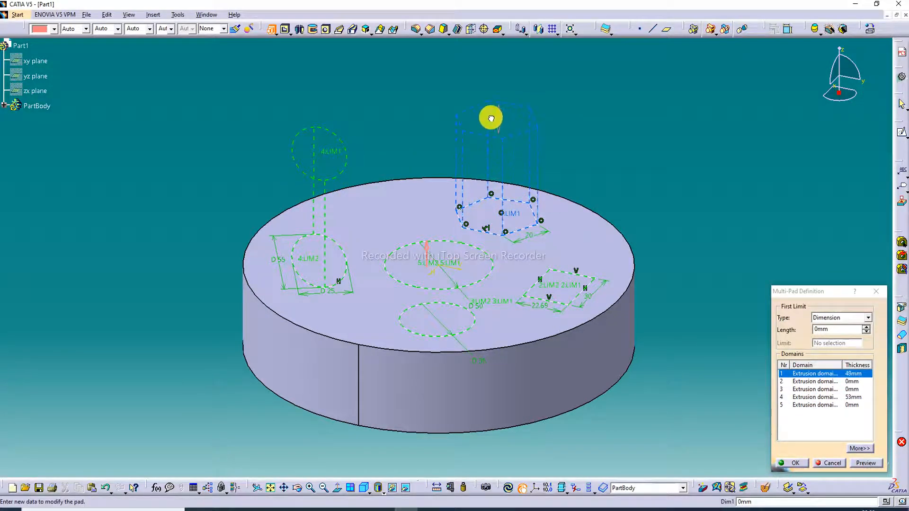
pyautogui.click(559, 279)
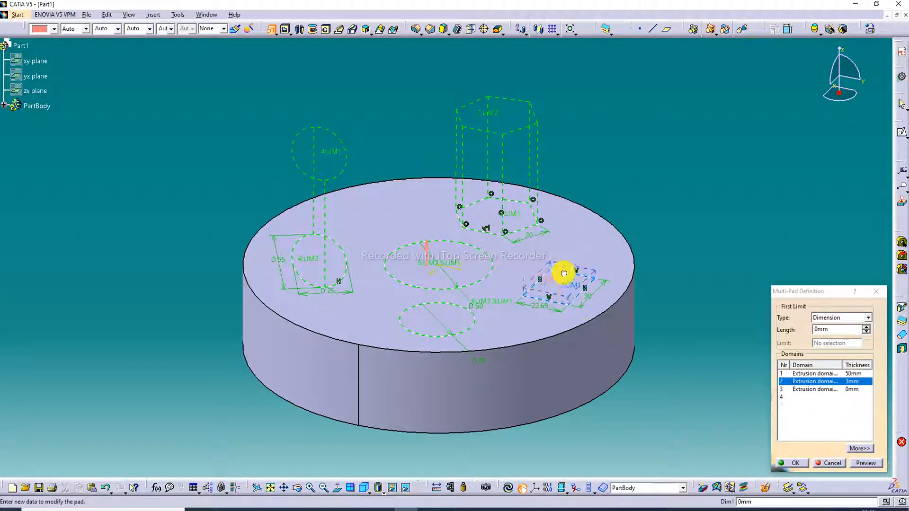
pyautogui.moveTo(564, 270); pyautogui.dragTo(574, 229)
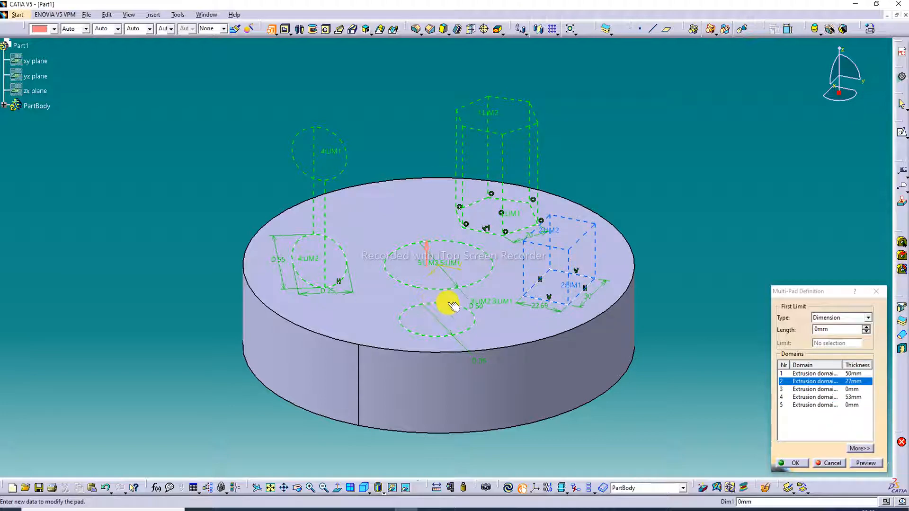
# Extend the small circle's domain 14 mm below the disc's upper face and give the central circle's domain a 1 mm thickness.
pyautogui.click(477, 304)
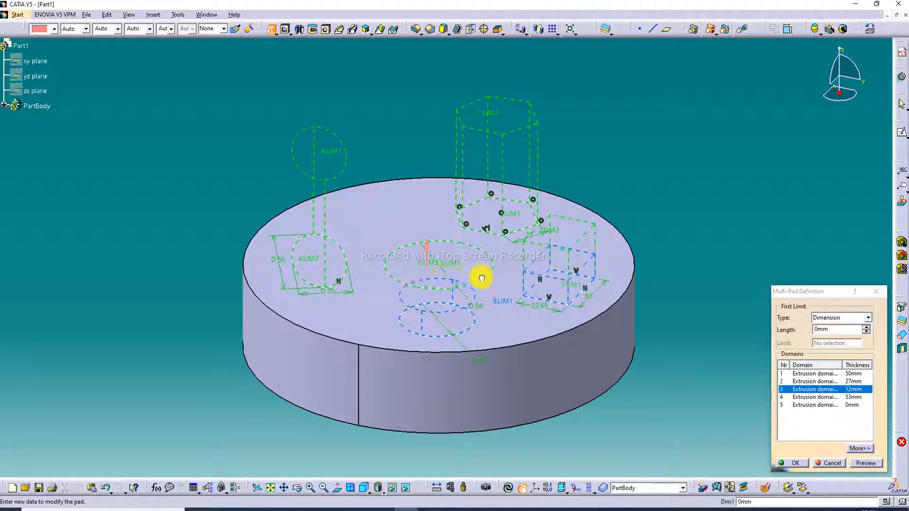
pyautogui.moveTo(482, 278); pyautogui.dragTo(487, 317)
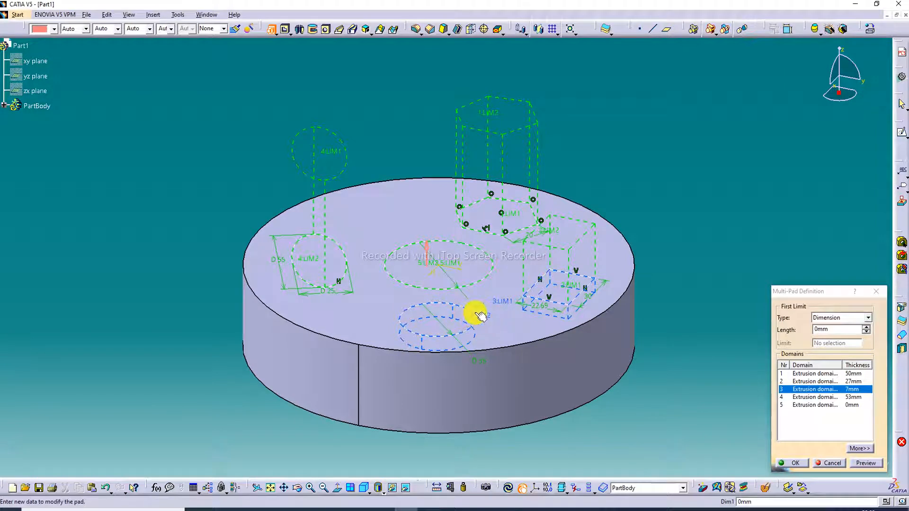
pyautogui.moveTo(478, 312)
pyautogui.mouseDown()
pyautogui.moveTo(471, 148)
pyautogui.moveTo(489, 319)
pyautogui.mouseUp()
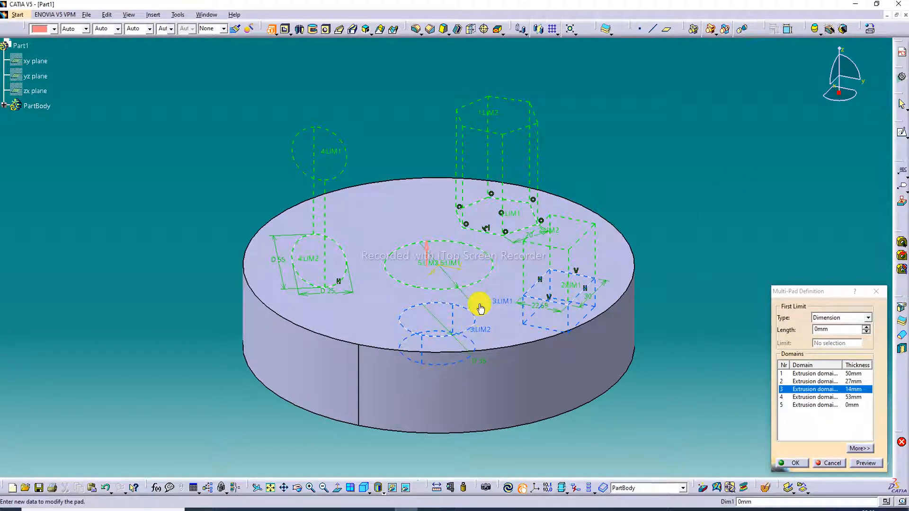
pyautogui.click(433, 266)
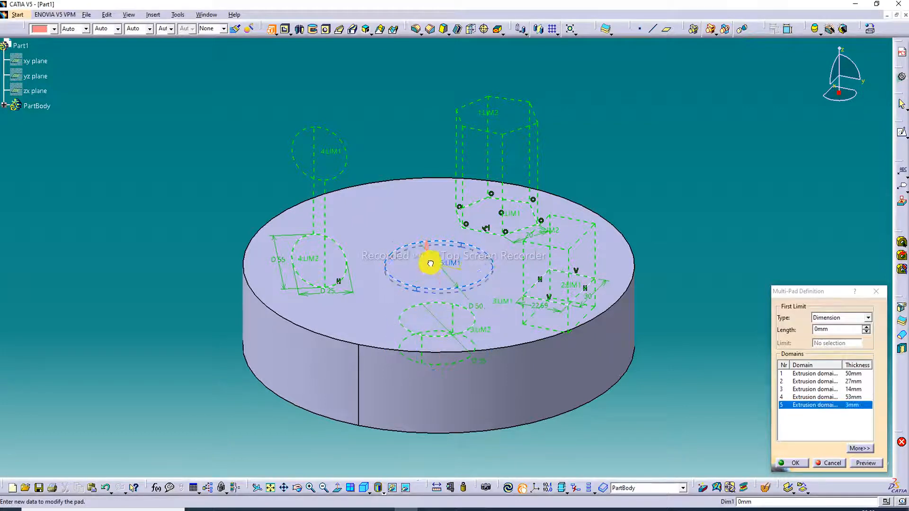
pyautogui.moveTo(428, 253); pyautogui.dragTo(429, 265)
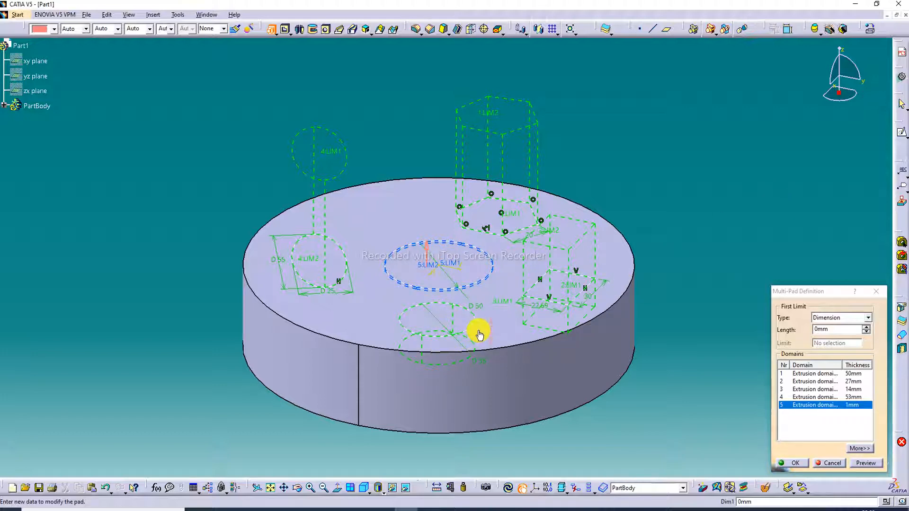
# Flip the rectangle's domain downward at 26 mm thickness, raise the small circle's first limit to 65 mm with 54 mm thickness, and create the Multi-Pad.
pyautogui.moveTo(479, 335); pyautogui.dragTo(490, 274)
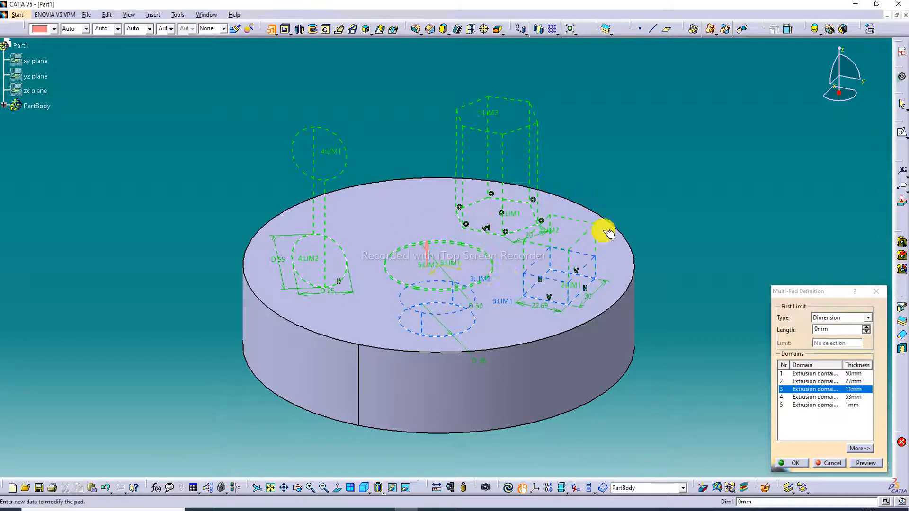
pyautogui.click(557, 232)
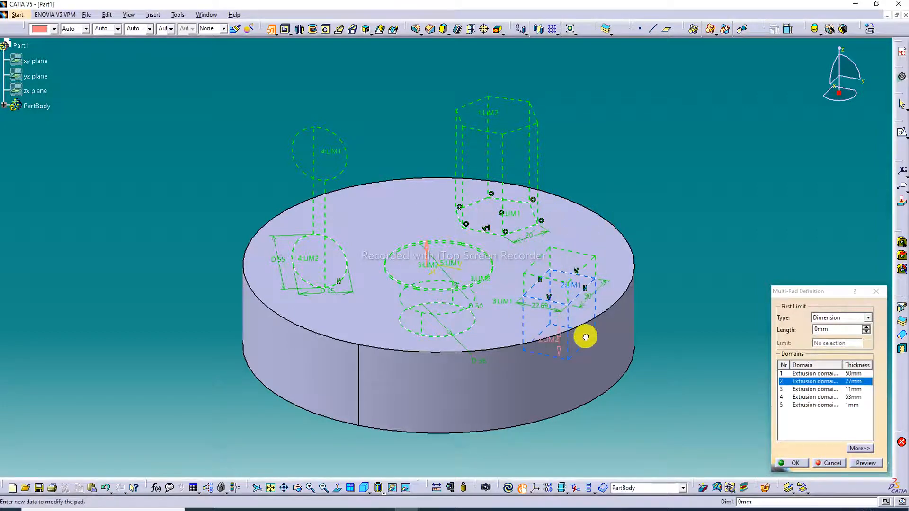
pyautogui.click(496, 303)
pyautogui.moveTo(497, 303); pyautogui.dragTo(507, 169)
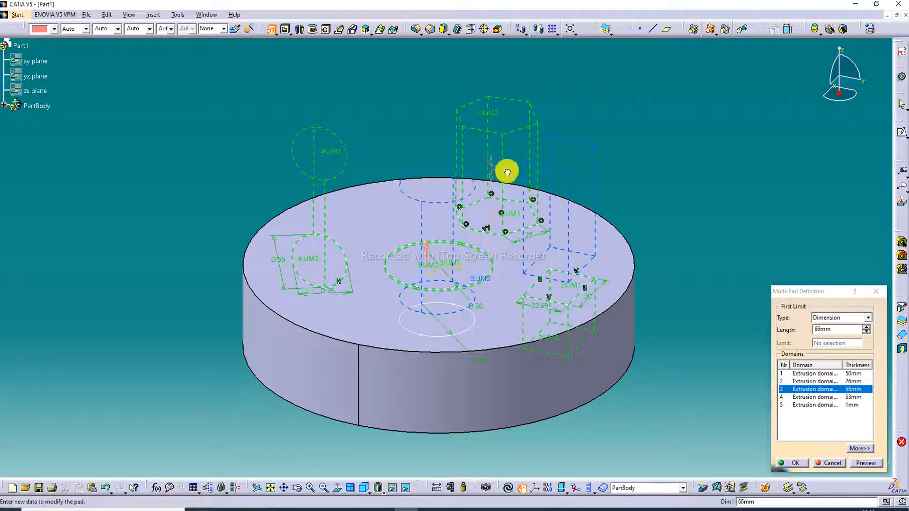
pyautogui.moveTo(414, 254); pyautogui.dragTo(525, 319, button='middle')
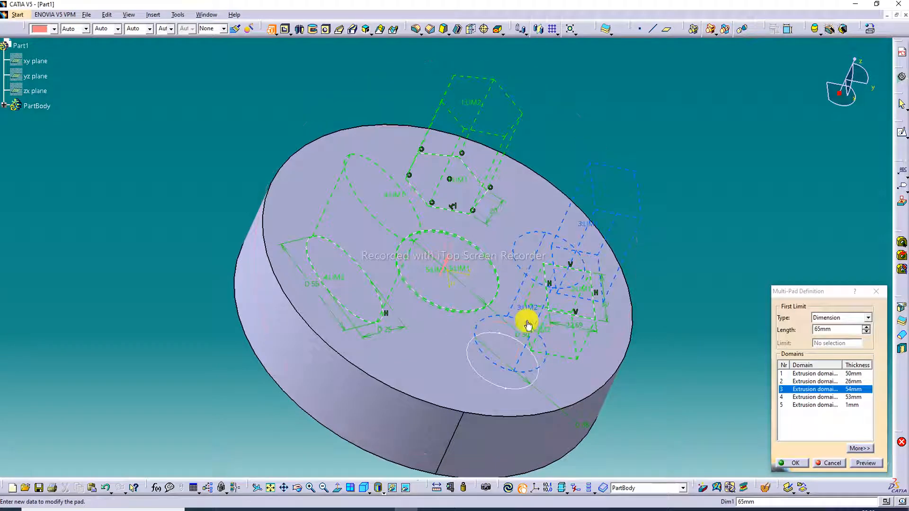
pyautogui.click(873, 465)
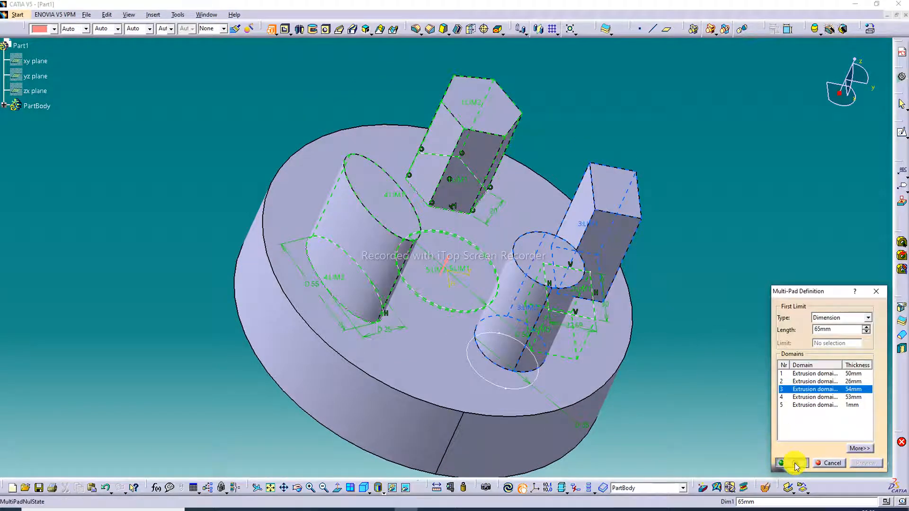
pyautogui.click(795, 463)
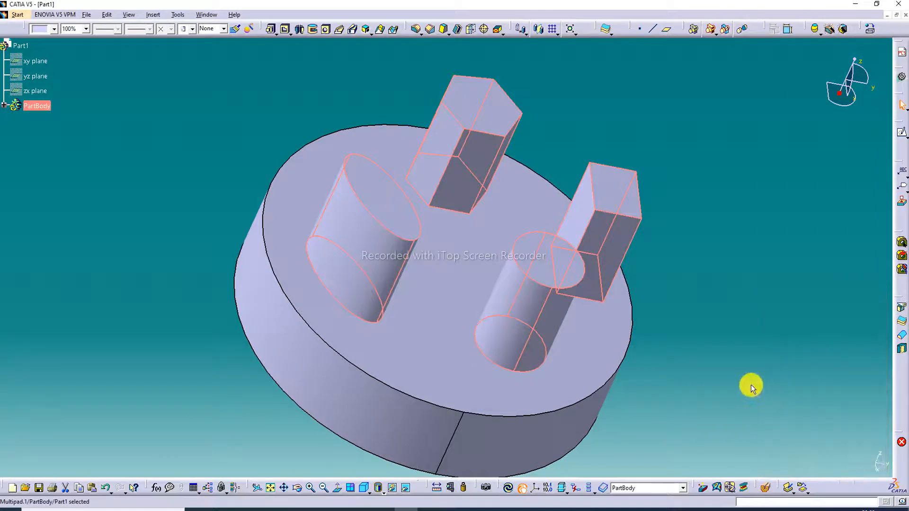
# Start a sketch on the disc's upper face and draw a circle centred on the origin.
pyautogui.click(458, 263)
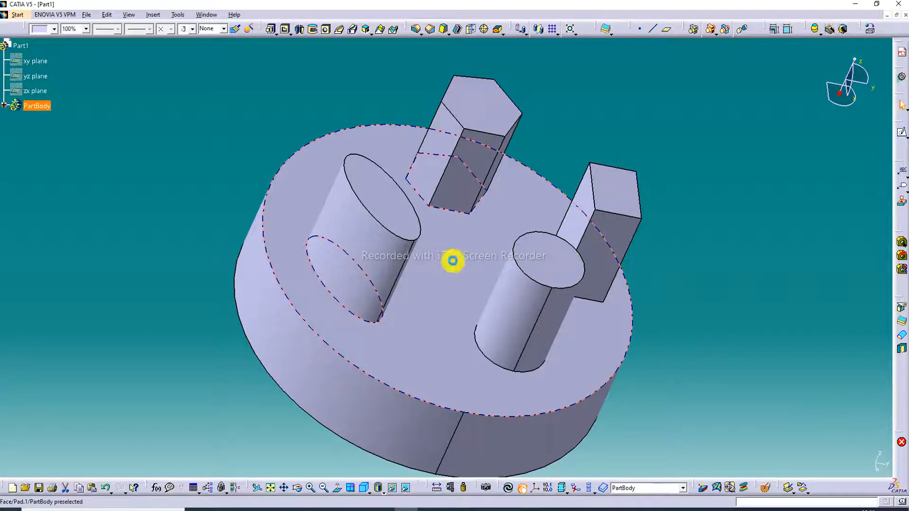
pyautogui.click(902, 132)
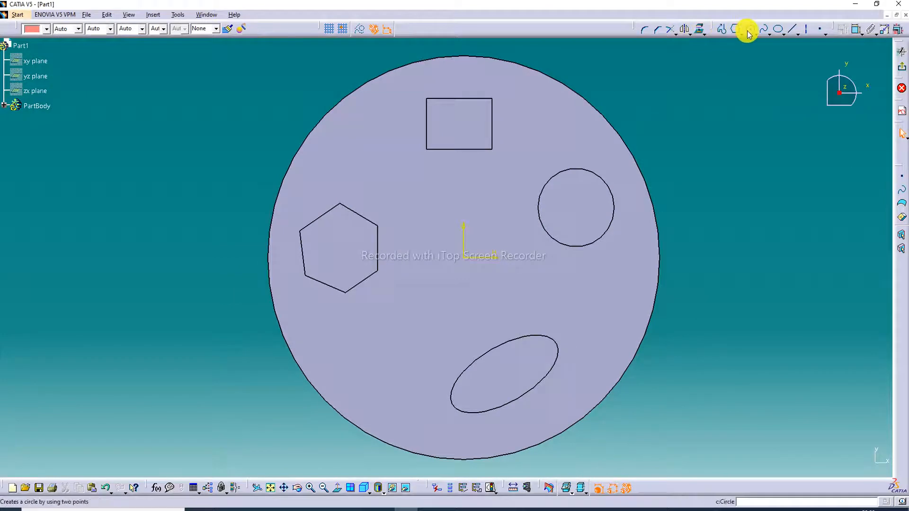
pyautogui.click(751, 29)
pyautogui.click(463, 257)
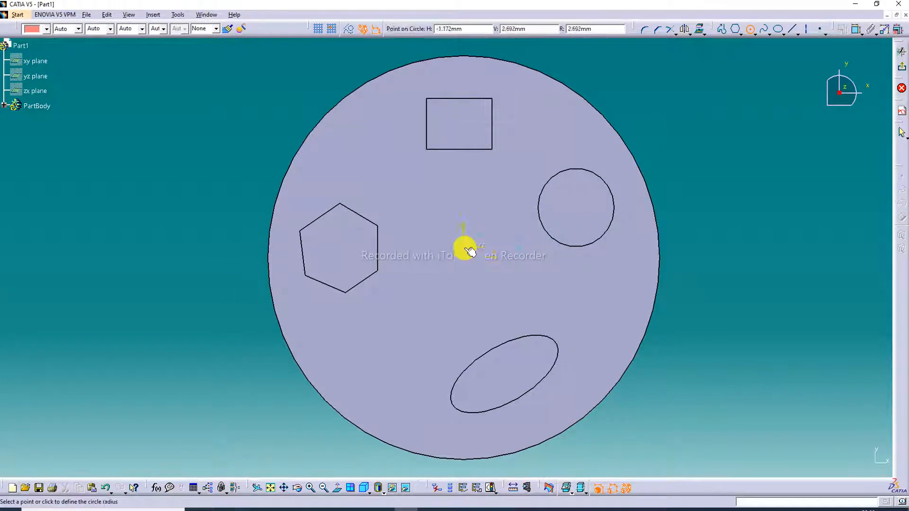
pyautogui.click(484, 203)
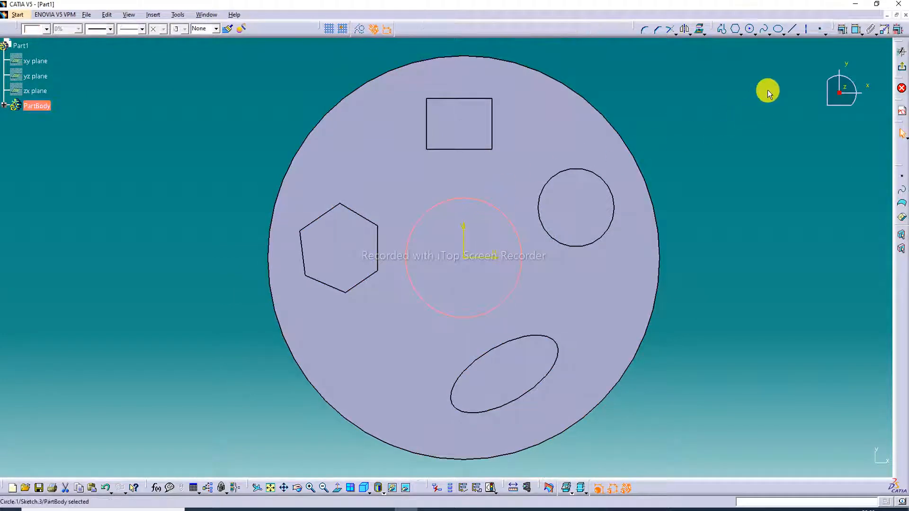
# Add a diameter constraint to the central circle and set it to 50 mm.
pyautogui.click(855, 29)
pyautogui.click(621, 131)
pyautogui.click(628, 117)
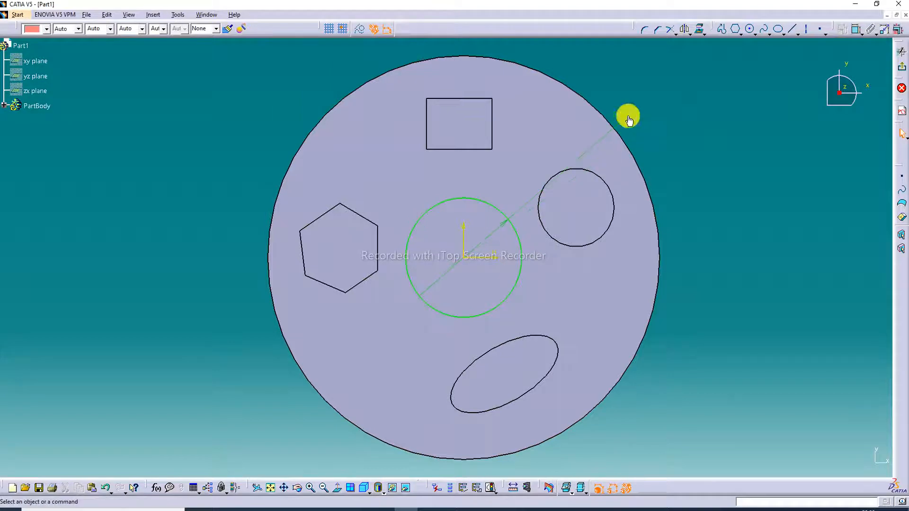
pyautogui.write('50')
pyautogui.press('Return')
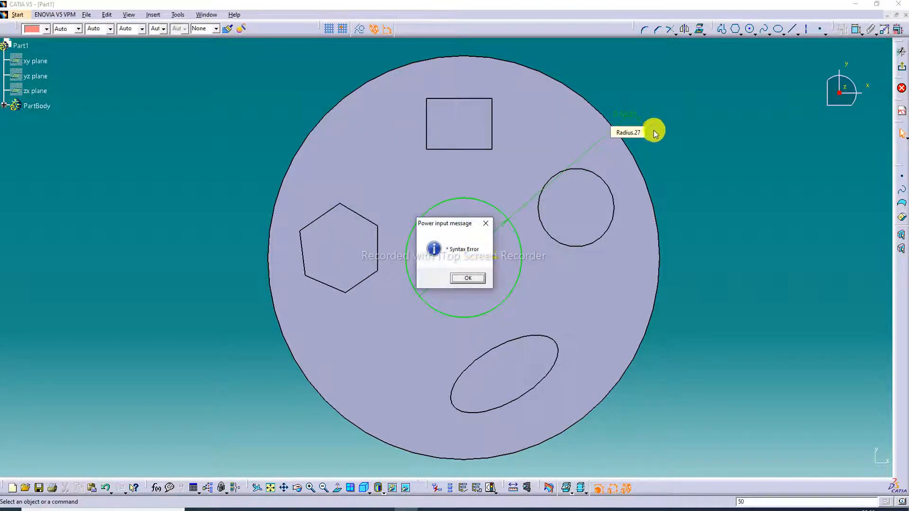
pyautogui.press('Return')
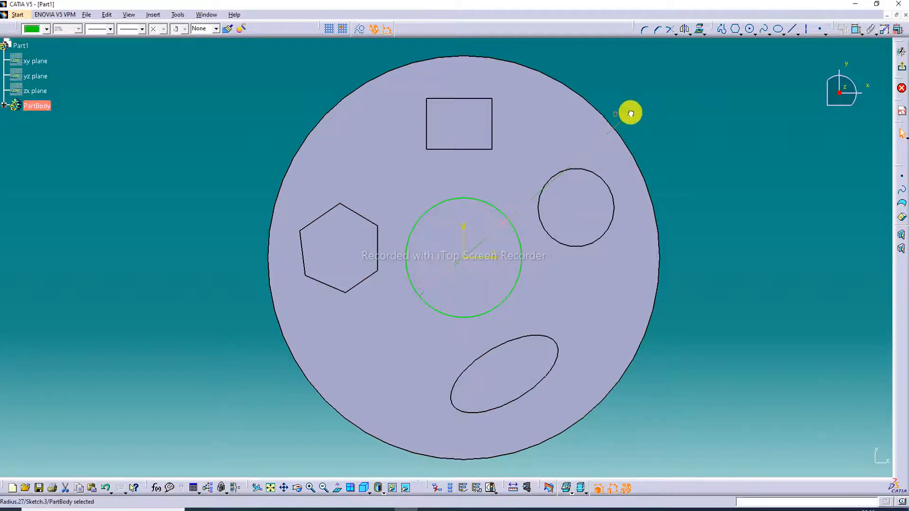
pyautogui.doubleClick(631, 116)
pyautogui.write('50')
pyautogui.press('Return')
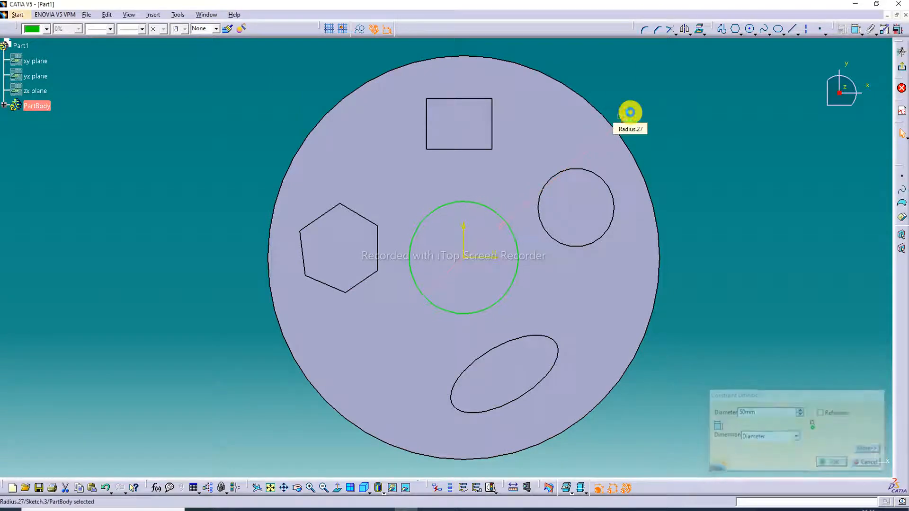
# Exit the sketch and cut the central circle as a 40 mm deep pocket through the disc.
pyautogui.click(898, 73)
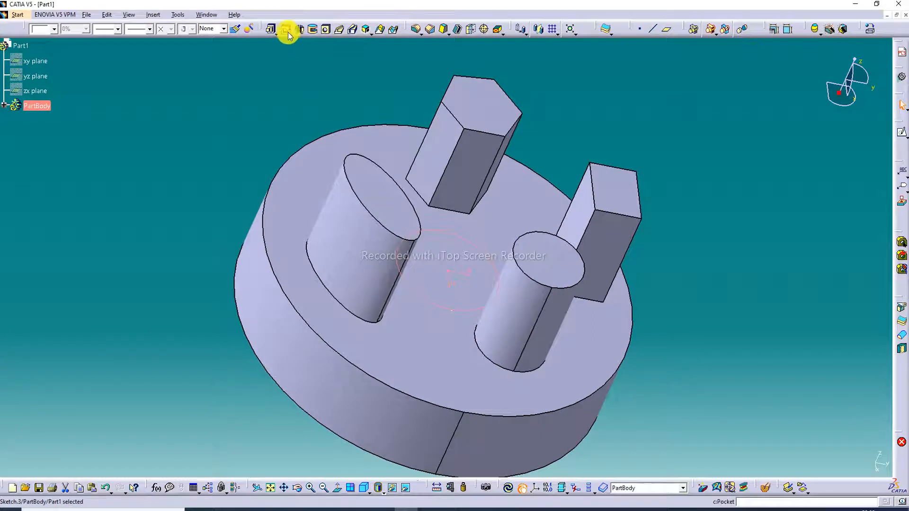
pyautogui.click(286, 30)
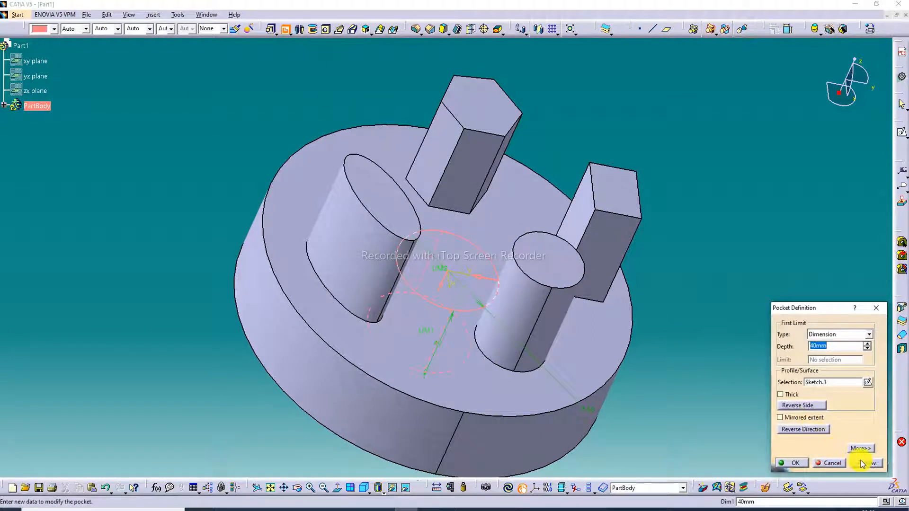
pyautogui.click(865, 463)
pyautogui.click(792, 463)
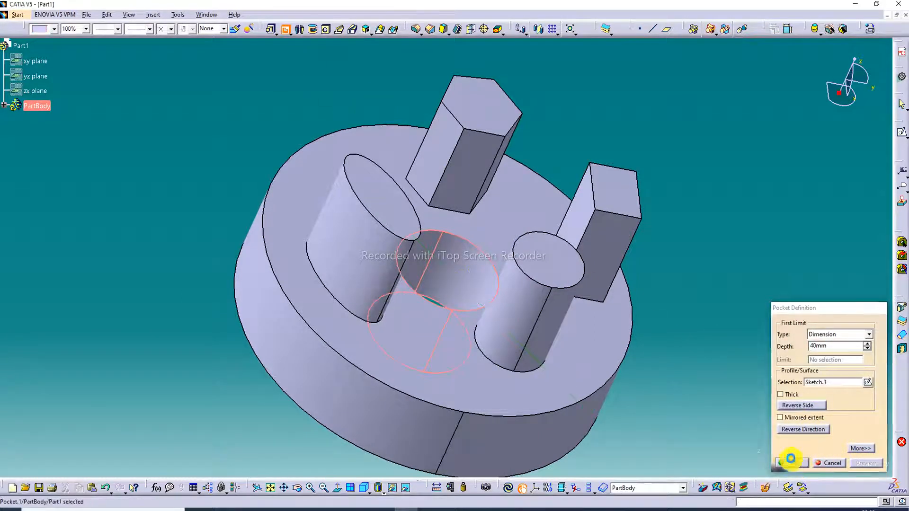
pyautogui.moveTo(569, 112); pyautogui.dragTo(599, 114, button='middle')
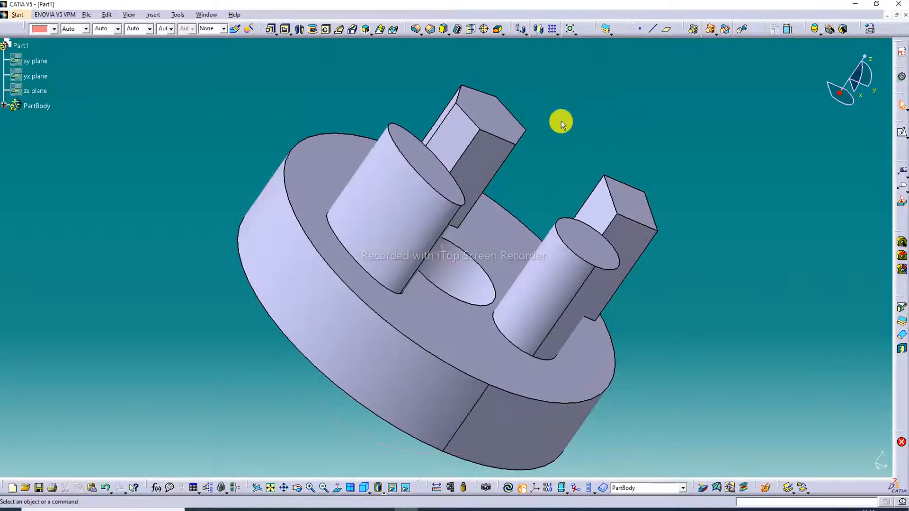
pyautogui.doubleClick(509, 122)
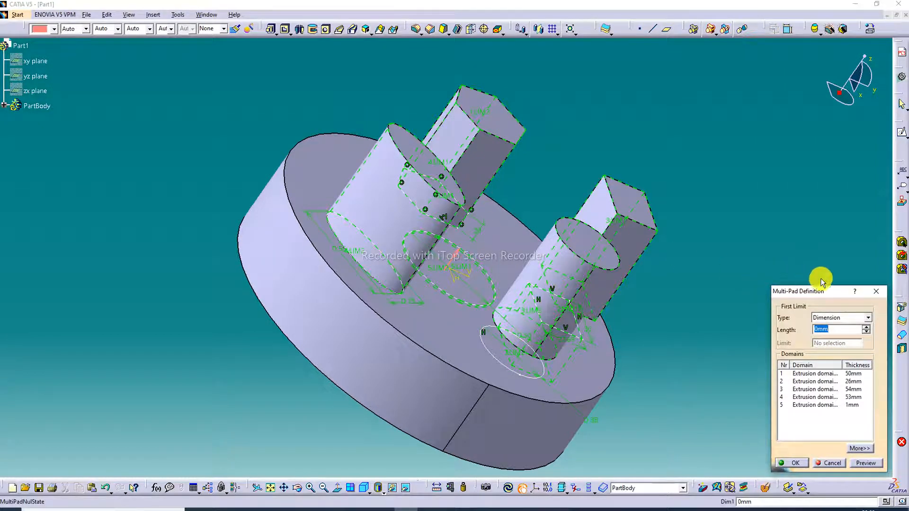
pyautogui.click(877, 294)
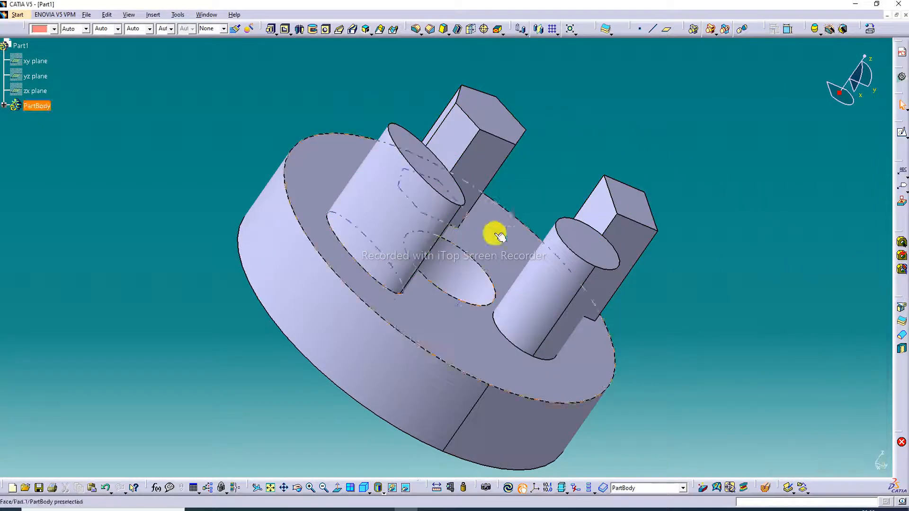
# Switch the part's display to shading with material, without edges.
pyautogui.moveTo(469, 256); pyautogui.dragTo(404, 308, button='middle')
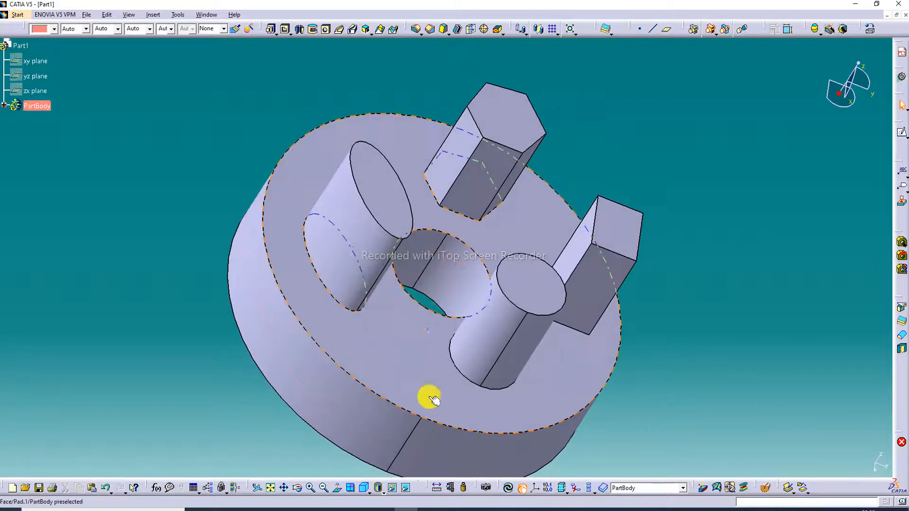
pyautogui.click(382, 490)
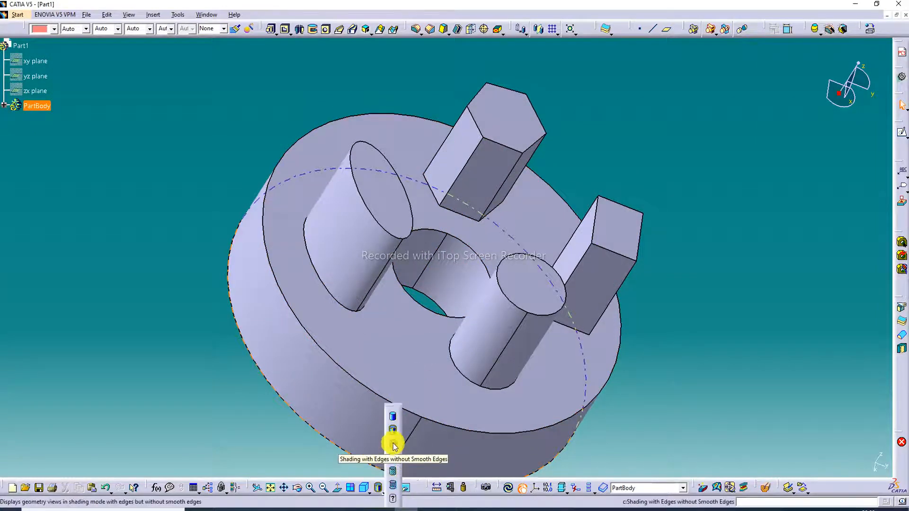
pyautogui.click(393, 470)
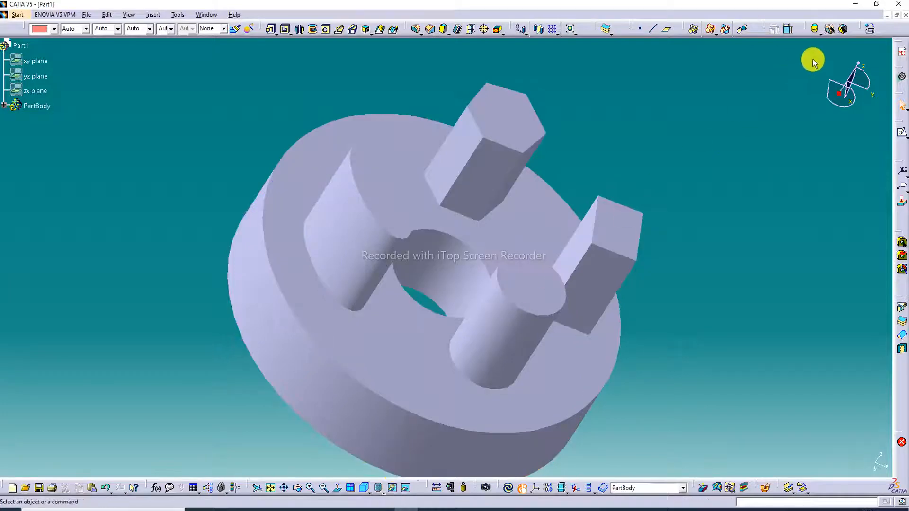
# Apply the Steel material from the Metal family of the default material catalog to the PartBody.
pyautogui.click(871, 29)
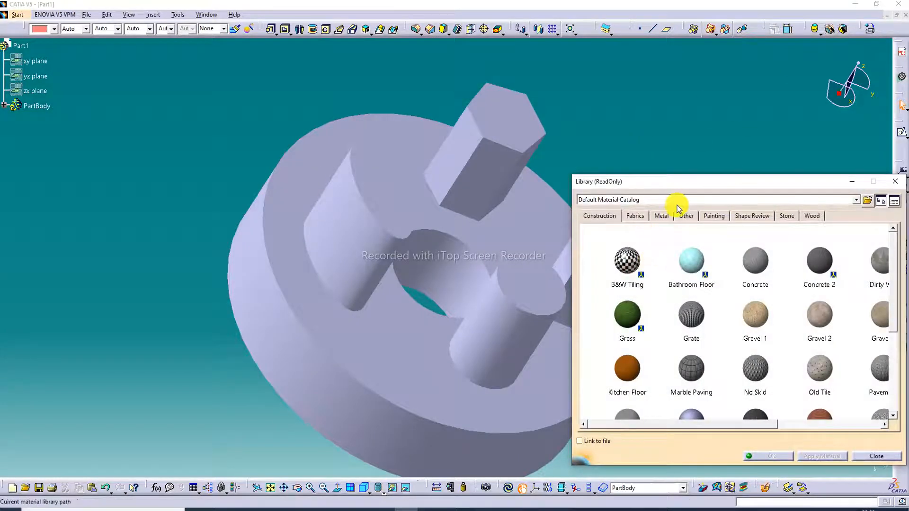
pyautogui.click(661, 216)
pyautogui.scroll(-1, 611, 322)
pyautogui.click(632, 356)
pyautogui.moveTo(621, 384); pyautogui.dragTo(535, 385)
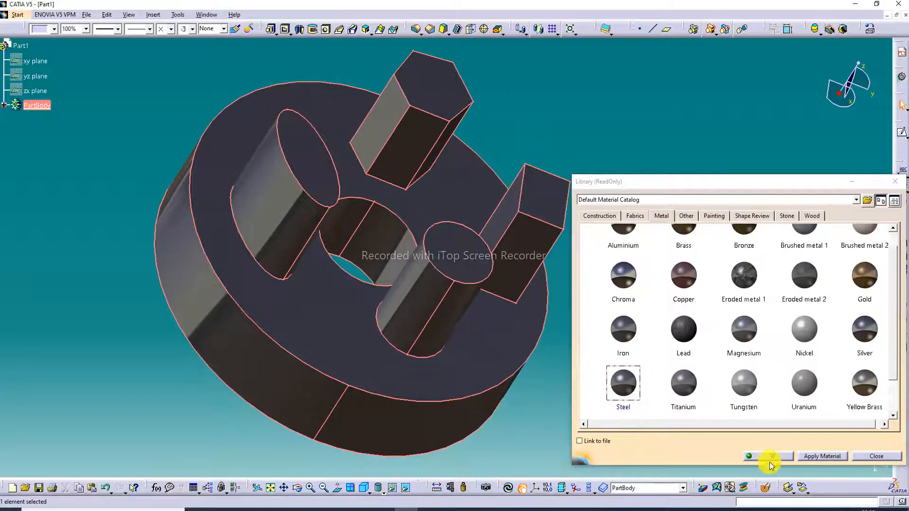
pyautogui.click(772, 460)
# Open the properties of the PartBody's Steel material and set its reflectivity to 1.00.
pyautogui.moveTo(243, 188); pyautogui.dragTo(292, 204, button='middle')
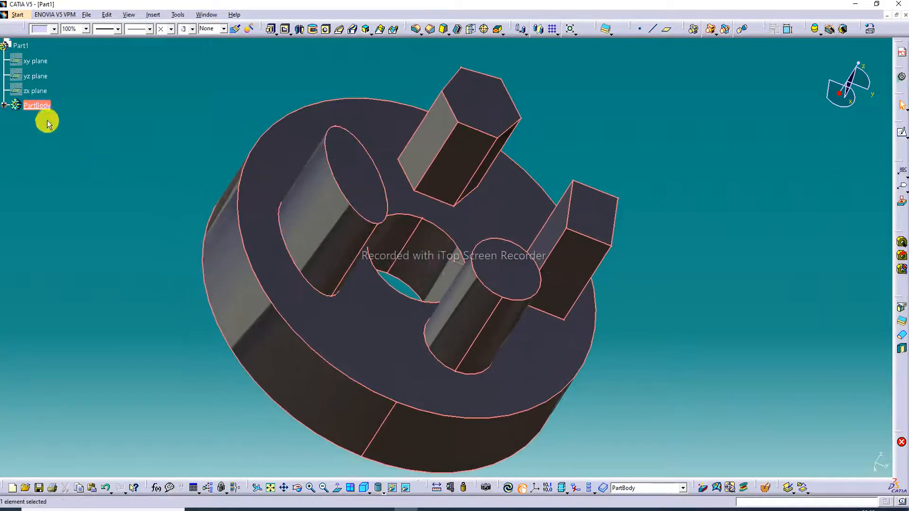
pyautogui.click(4, 104)
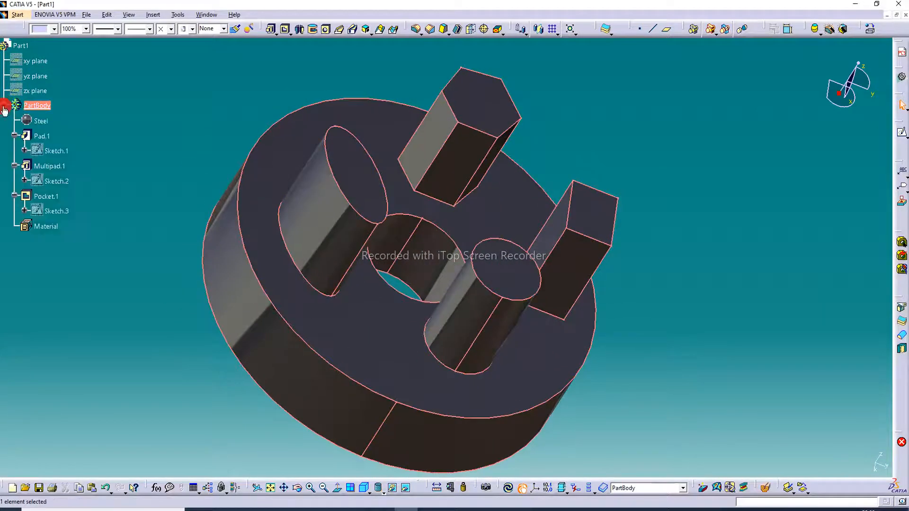
pyautogui.rightClick(39, 122)
pyautogui.click(51, 165)
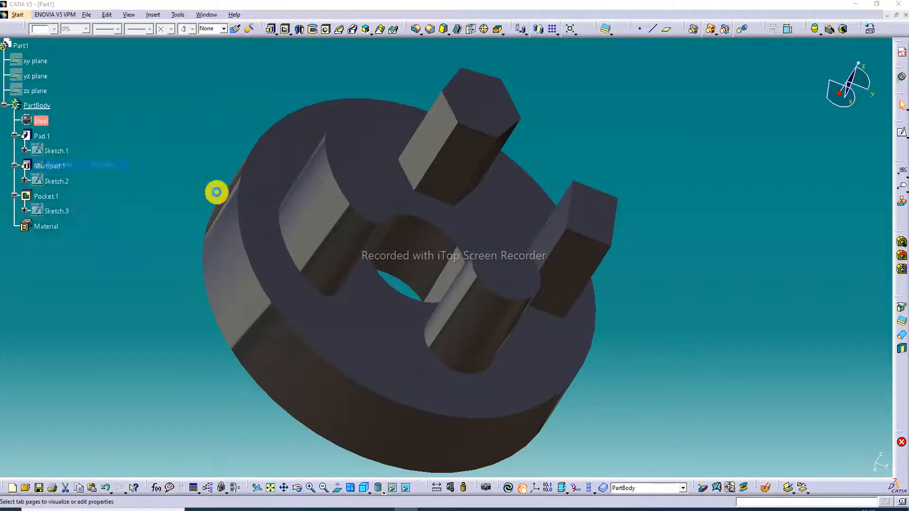
pyautogui.moveTo(643, 336); pyautogui.dragTo(707, 337)
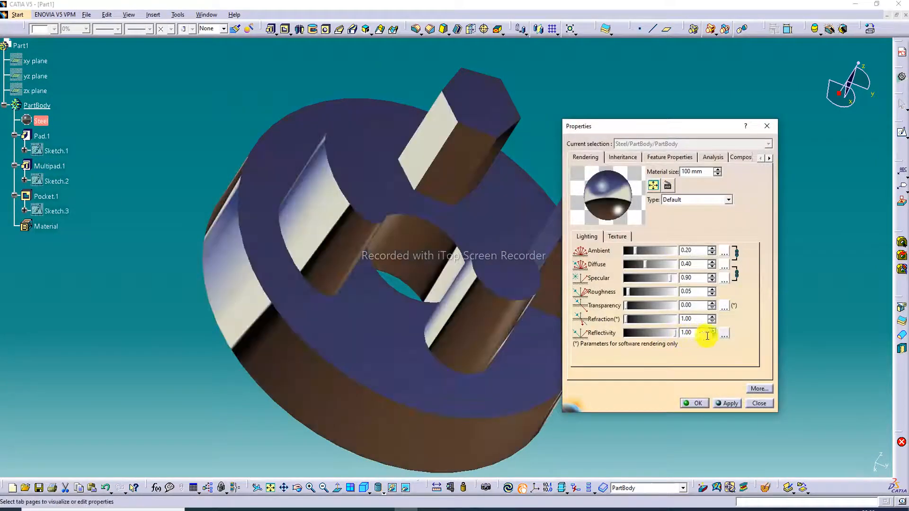
# Try the predefined Road and Garden reflection maps, choose Street for the steel's reflectivity, and accept the material properties.
pyautogui.click(724, 334)
pyautogui.click(786, 279)
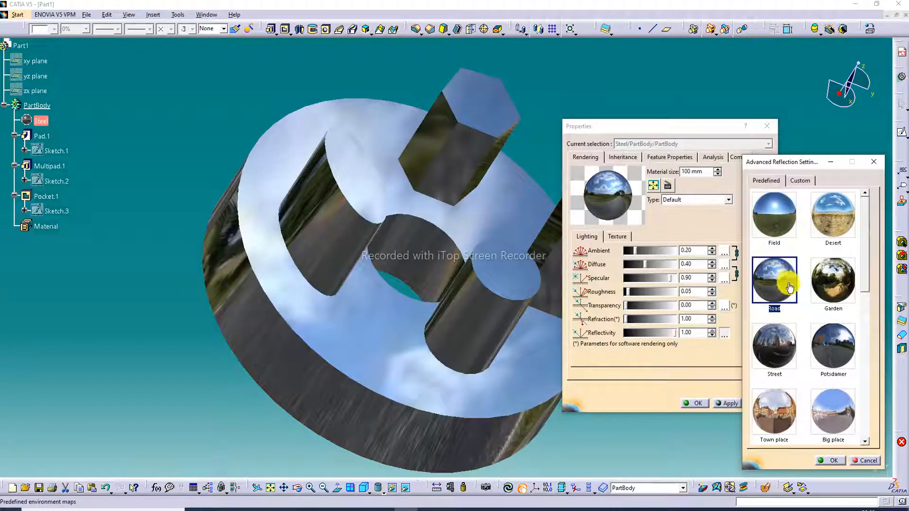
pyautogui.click(834, 284)
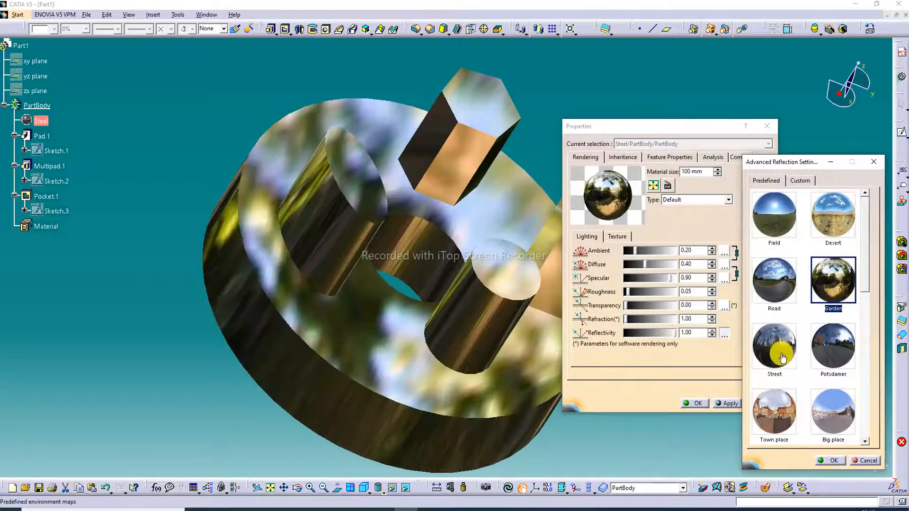
pyautogui.click(782, 358)
pyautogui.click(834, 458)
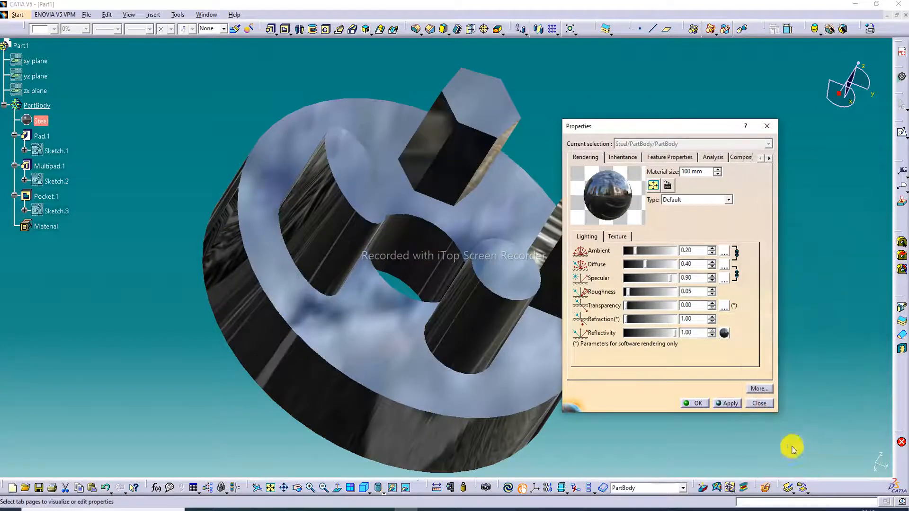
pyautogui.click(700, 403)
# Examine the finished steel part from the side, underneath and in isometric view, checking the four pads and the central hole.
pyautogui.click(520, 217)
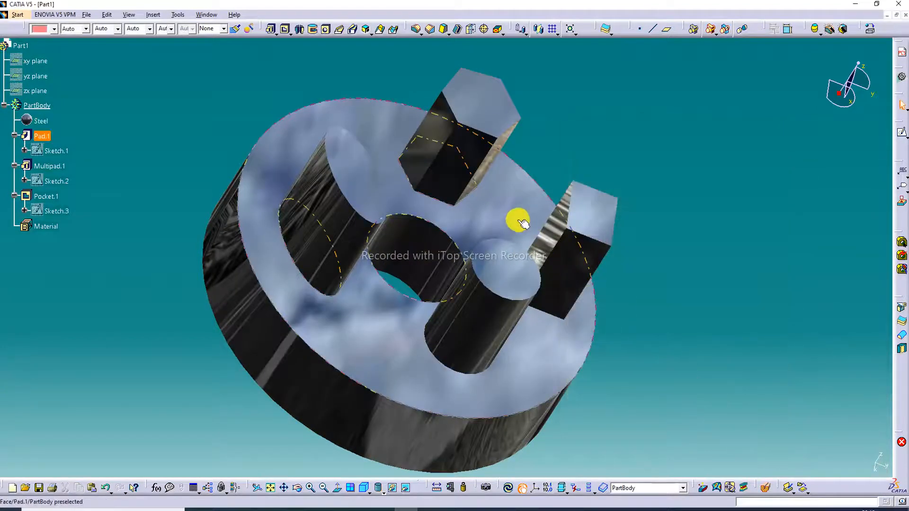
pyautogui.moveTo(519, 218); pyautogui.dragTo(523, 193, button='middle')
pyautogui.moveTo(432, 158); pyautogui.dragTo(569, 238, button='middle')
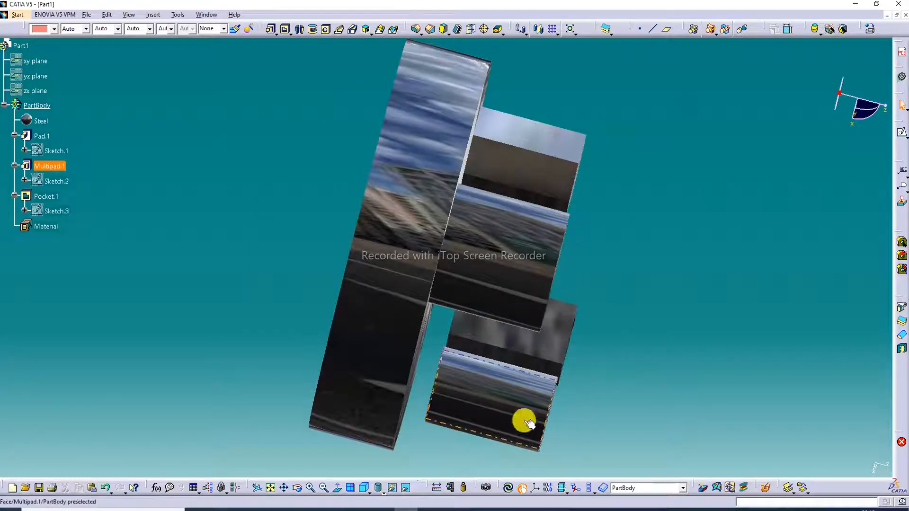
pyautogui.moveTo(489, 254); pyautogui.dragTo(221, 49, button='middle')
pyautogui.moveTo(386, 146); pyautogui.dragTo(299, 144, button='middle')
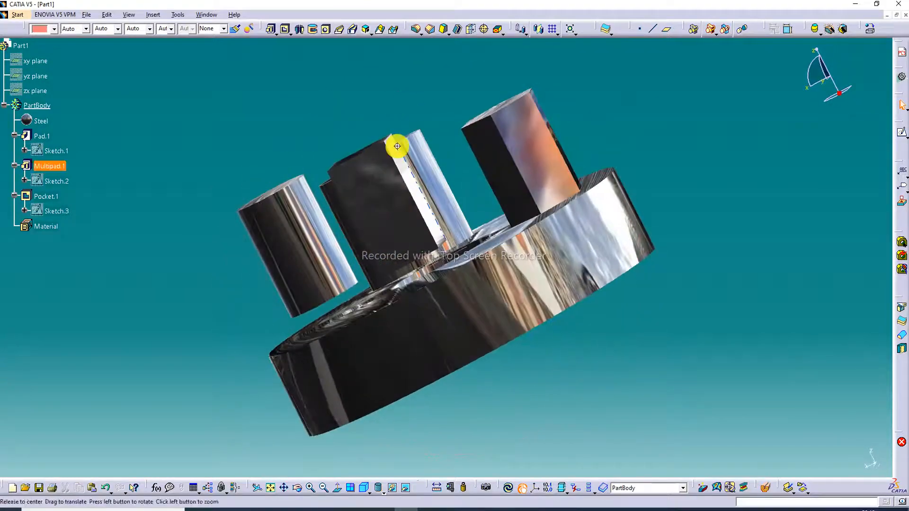
pyautogui.moveTo(396, 144); pyautogui.dragTo(404, 382, button='middle')
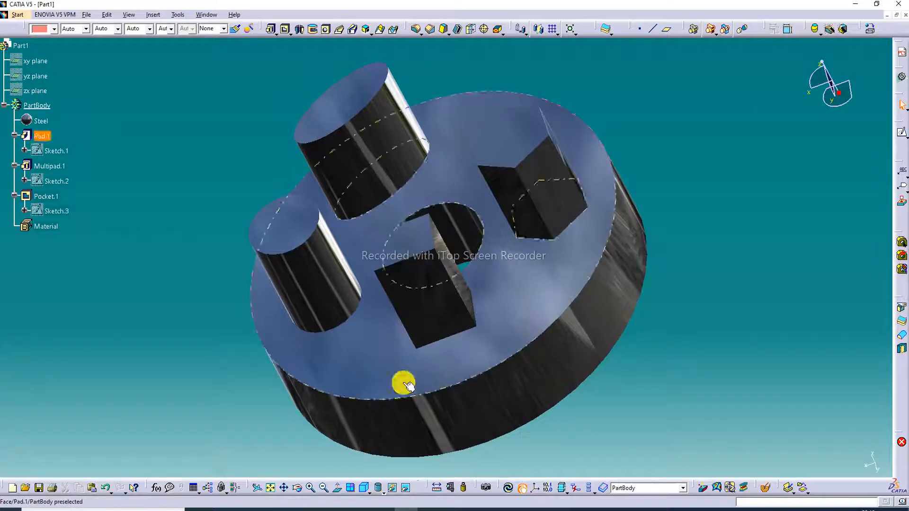
pyautogui.click(360, 482)
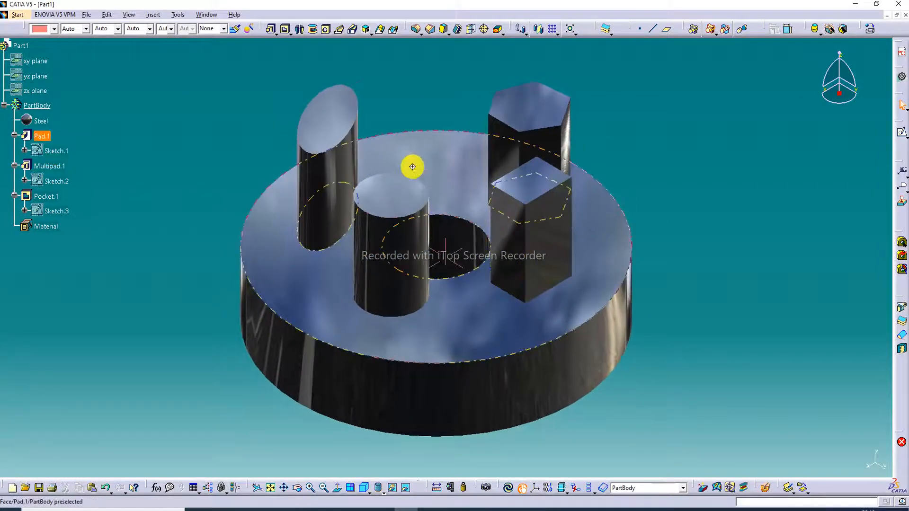
pyautogui.moveTo(412, 166)
pyautogui.mouseDown(button='middle')
pyautogui.moveTo(424, 66)
pyautogui.moveTo(416, 170)
pyautogui.mouseUp(button='middle')
pyautogui.moveTo(406, 243); pyautogui.dragTo(579, 45, button='middle')
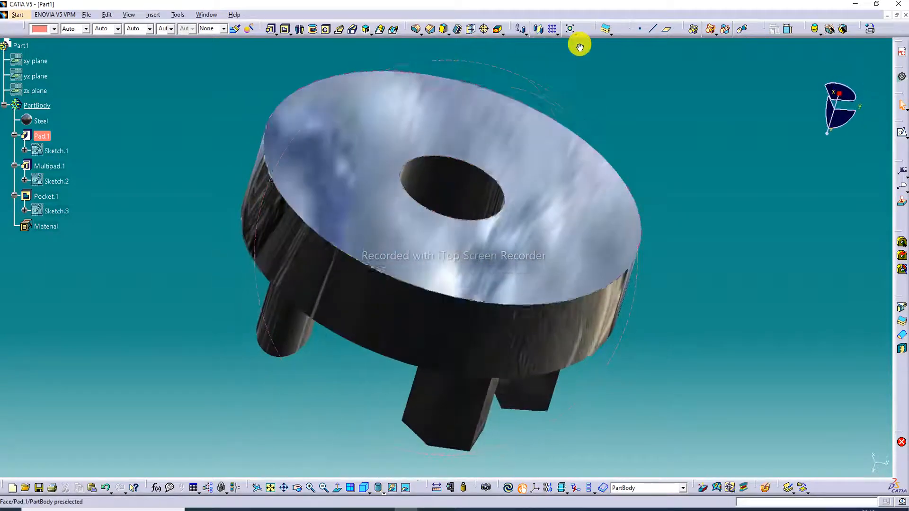
pyautogui.moveTo(382, 147); pyautogui.dragTo(506, 201, button='middle')
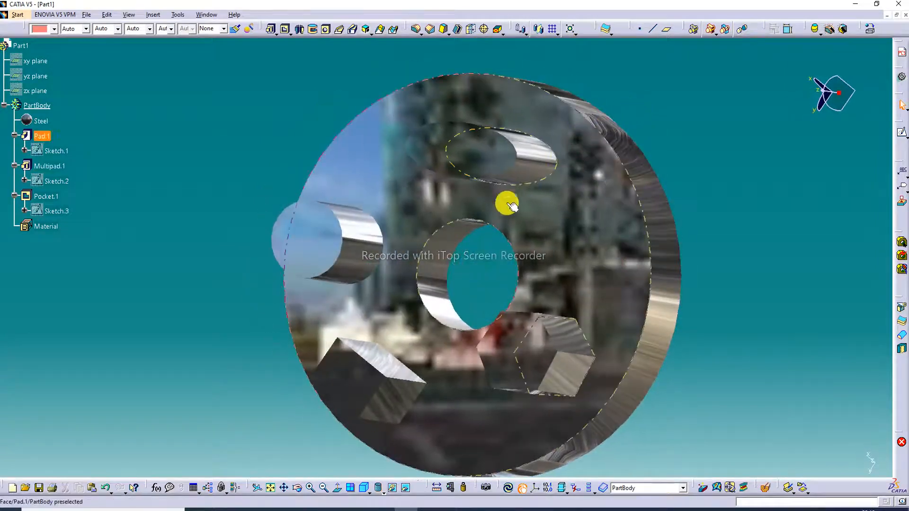
pyautogui.click(365, 489)
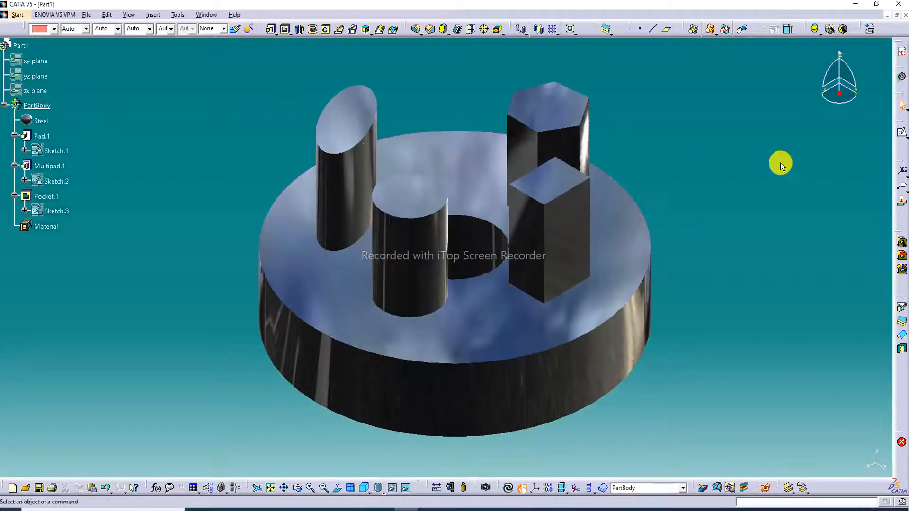
pyautogui.moveTo(459, 172); pyautogui.dragTo(463, 210, button='middle')
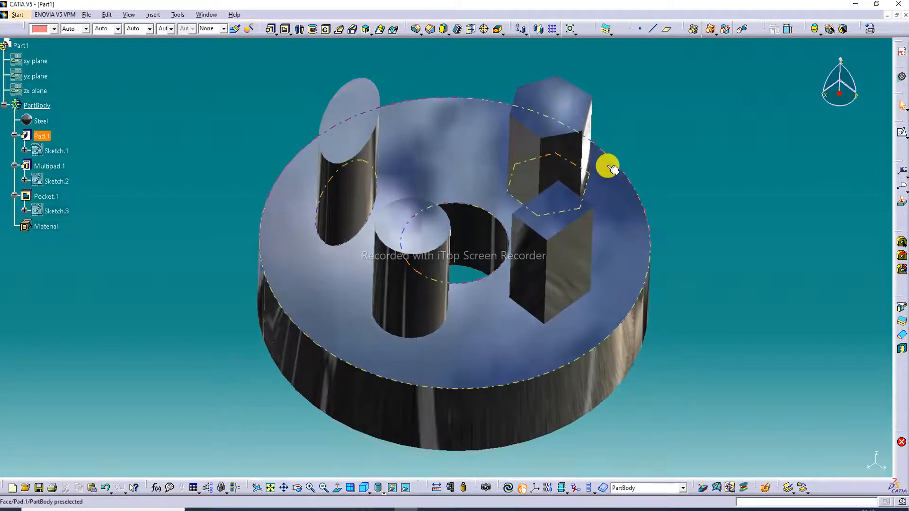
pyautogui.moveTo(608, 172); pyautogui.dragTo(614, 180, button='middle')
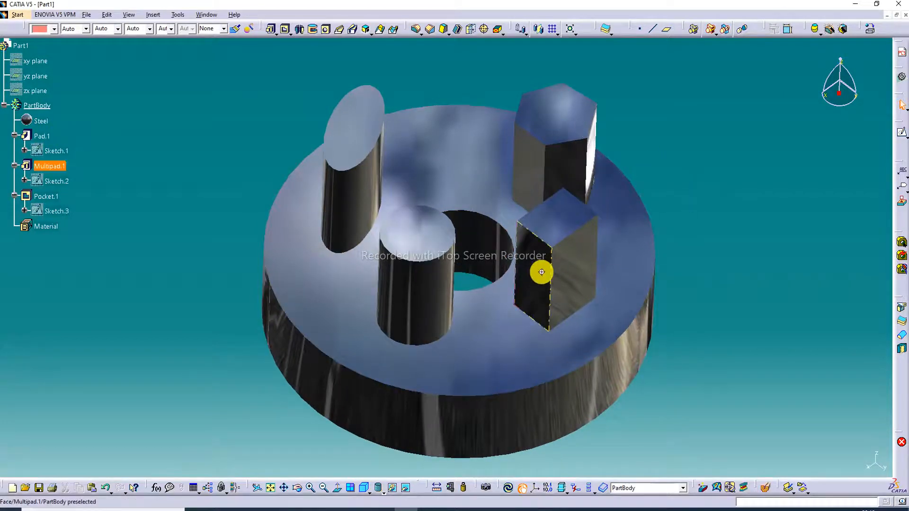
pyautogui.moveTo(542, 273); pyautogui.dragTo(530, 255, button='middle')
pyautogui.moveTo(504, 118); pyautogui.dragTo(509, 138, button='middle')
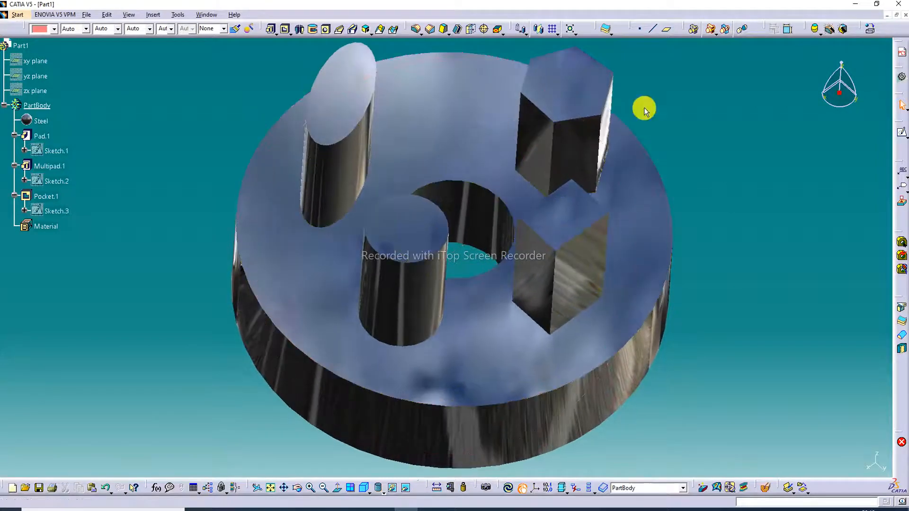